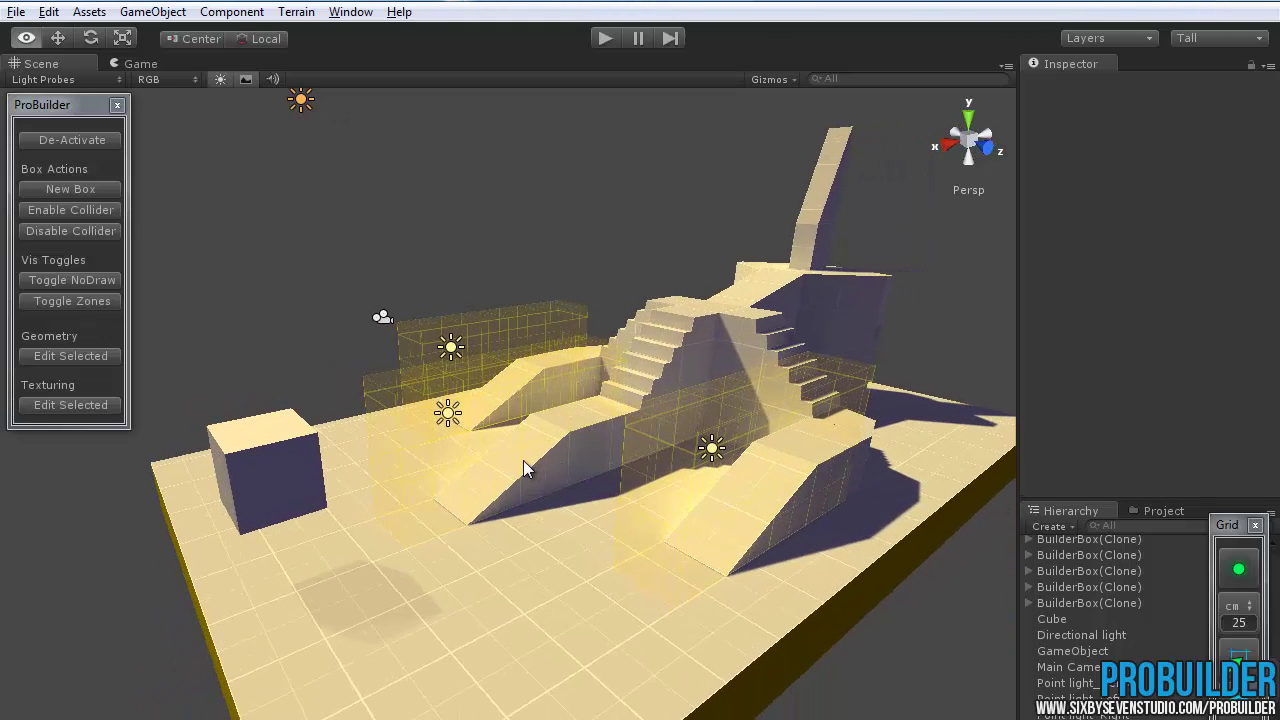
left_click_drag(523, 466, 584, 439, "alt")
scroll(515, 482, "up", 5)
left_click_drag(761, 510, 519, 426, "alt")
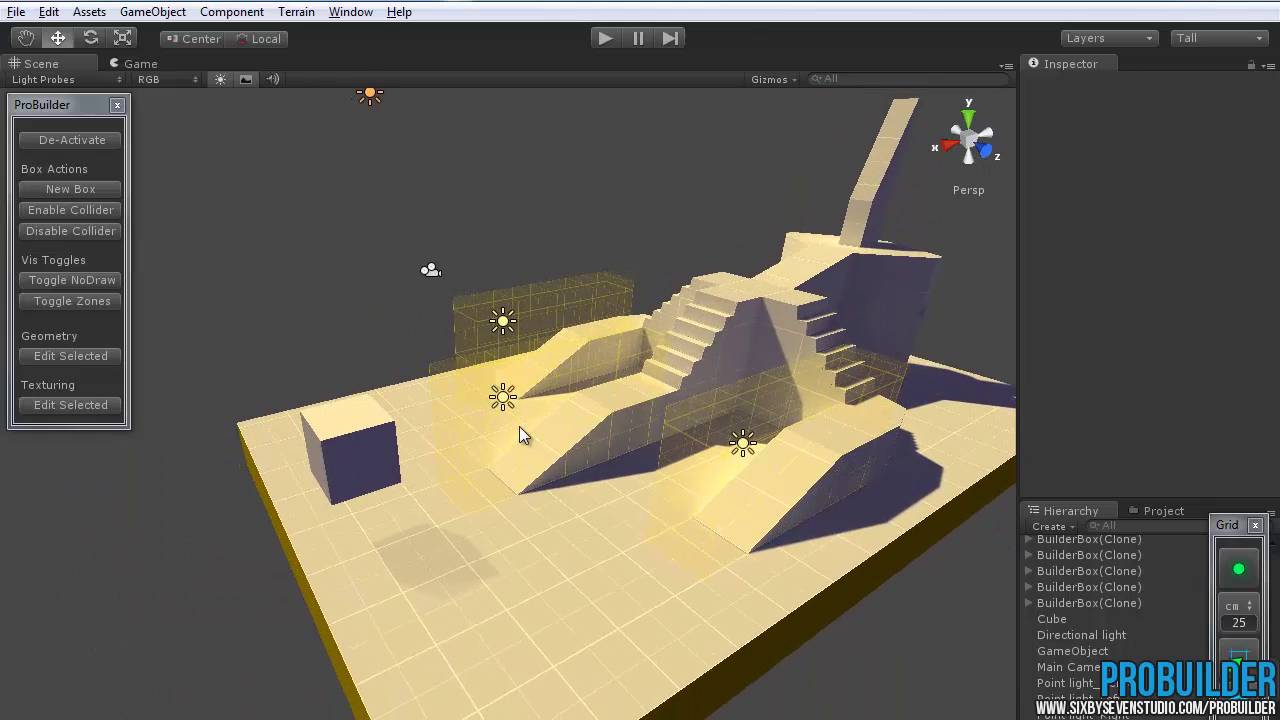
mouse_move(611, 441)
left_mouse_down("alt")
mouse_move(625, 471)
mouse_move(612, 488)
mouse_move(629, 457)
left_mouse_up("alt")
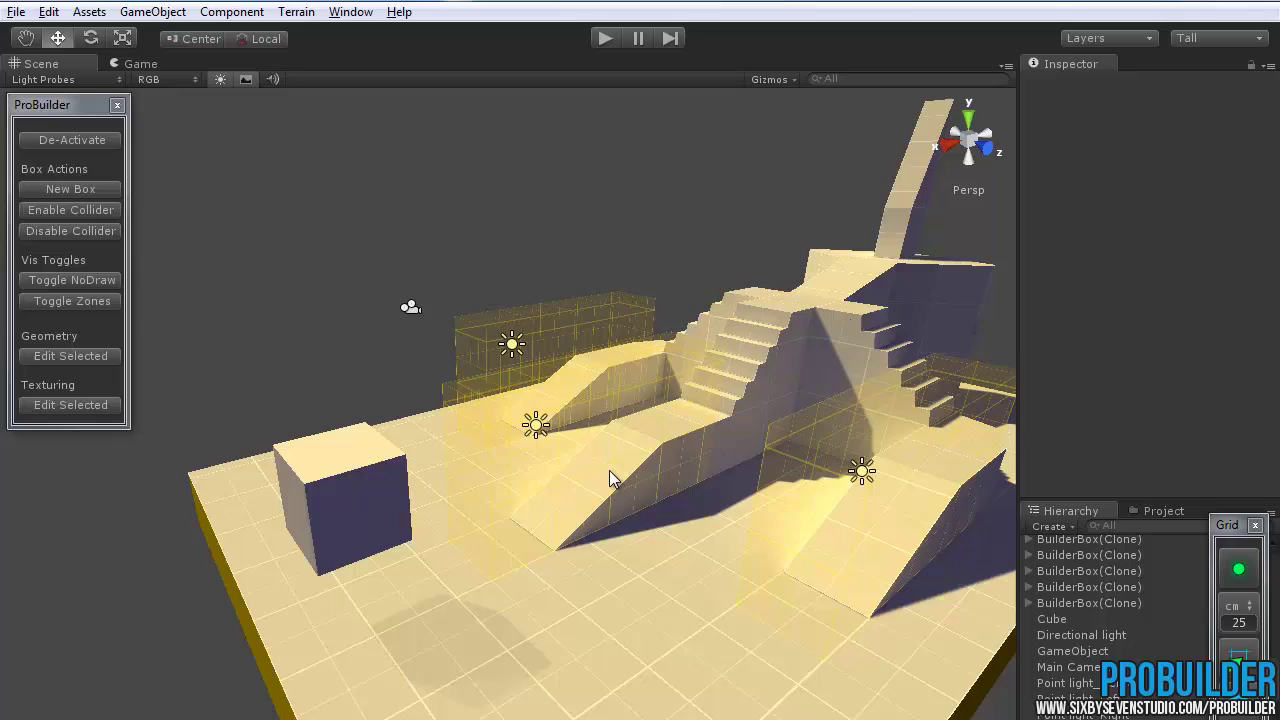
mouse_move(571, 498)
left_mouse_down("alt")
mouse_move(687, 469)
mouse_move(813, 463)
mouse_move(605, 460)
mouse_move(539, 488)
mouse_move(538, 465)
mouse_move(576, 435)
mouse_move(553, 459)
mouse_move(575, 505)
left_mouse_up("alt")
key("w")
- Test the yellow trigger zones in play mode by moving the cube around with ProBuilder deactivated, and stop playback
left_click(609, 38)
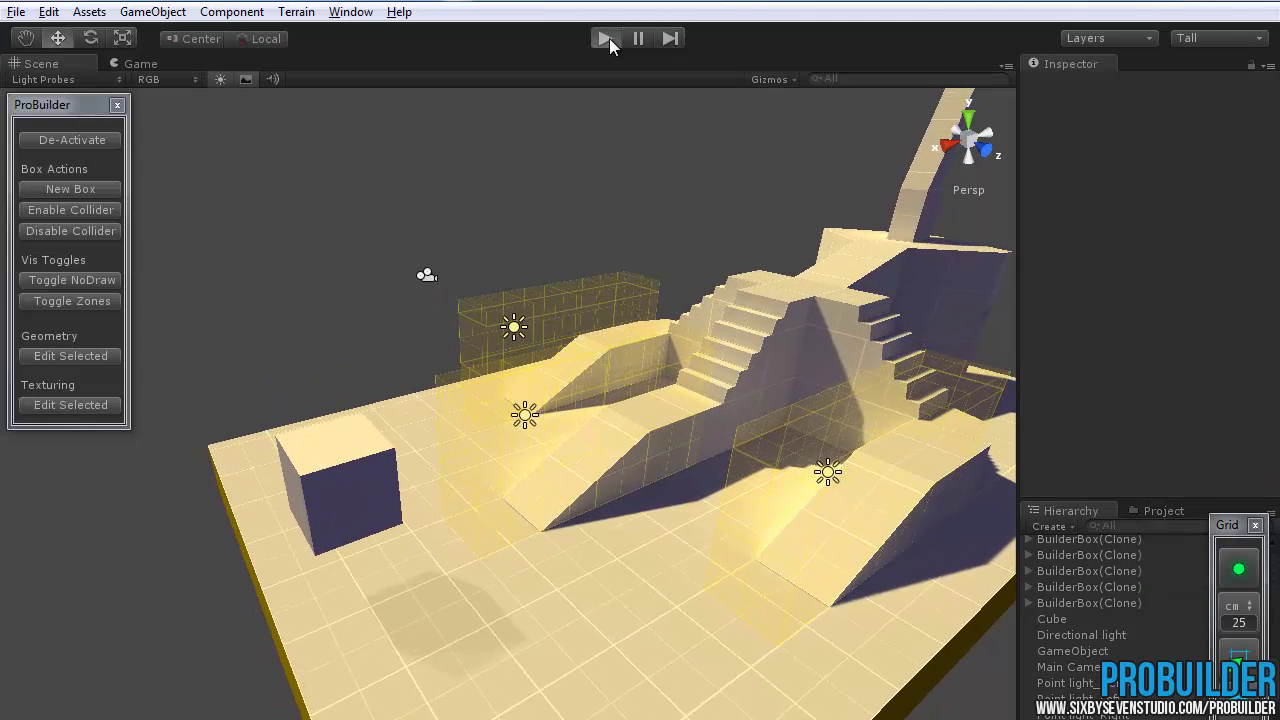
left_click_drag(320, 143, 418, 312, "alt")
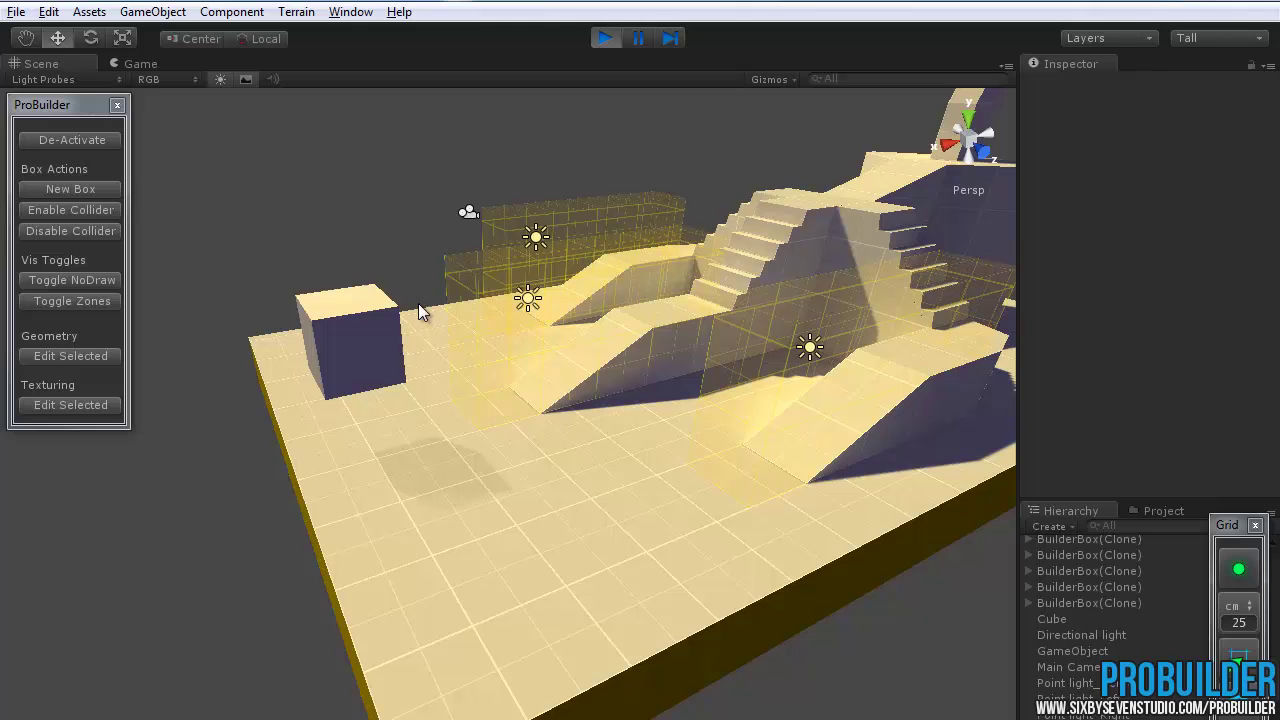
left_click(70, 140)
left_click(352, 338)
left_click_drag(528, 324, 528, 372, "alt")
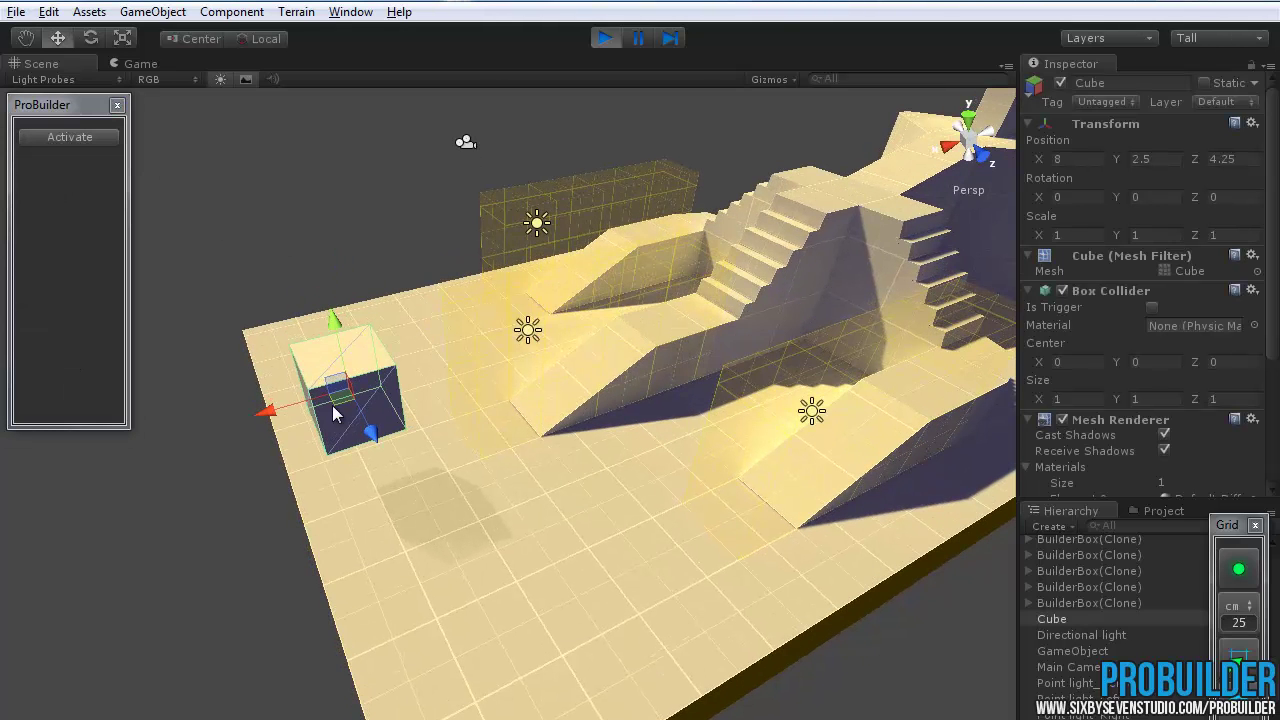
left_click_drag(353, 407, 418, 514)
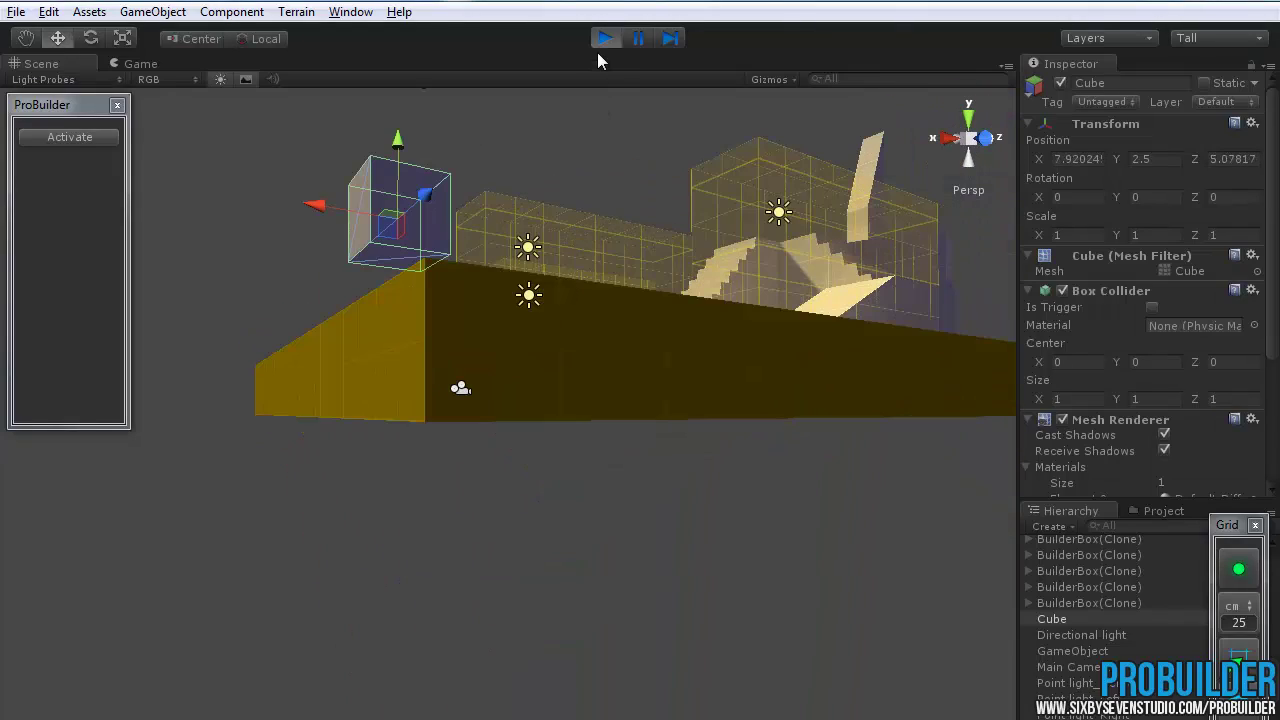
left_click(604, 40)
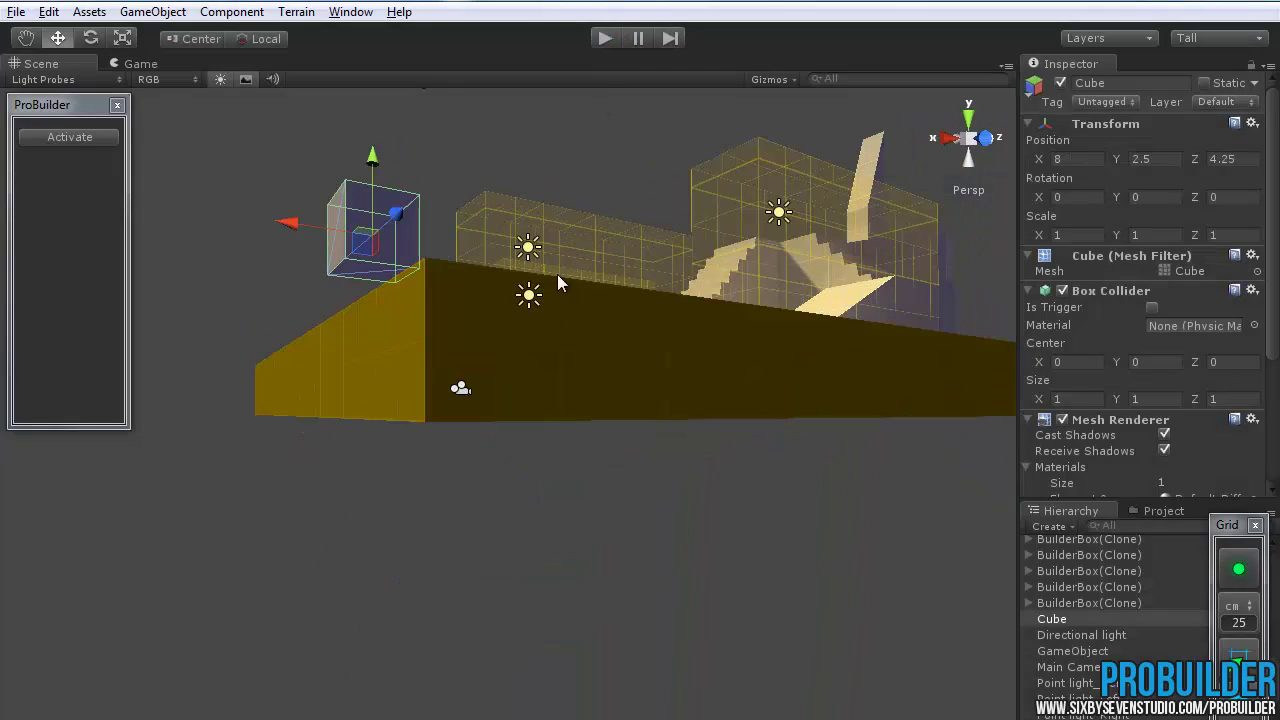
- Reactivate ProBuilder and create a new box in the scene
mouse_move(557, 274)
left_mouse_down("alt")
mouse_move(659, 397)
mouse_move(614, 418)
mouse_move(583, 475)
mouse_move(493, 442)
mouse_move(561, 453)
mouse_move(500, 400)
left_mouse_up("alt")
left_click(441, 420)
left_click(330, 220)
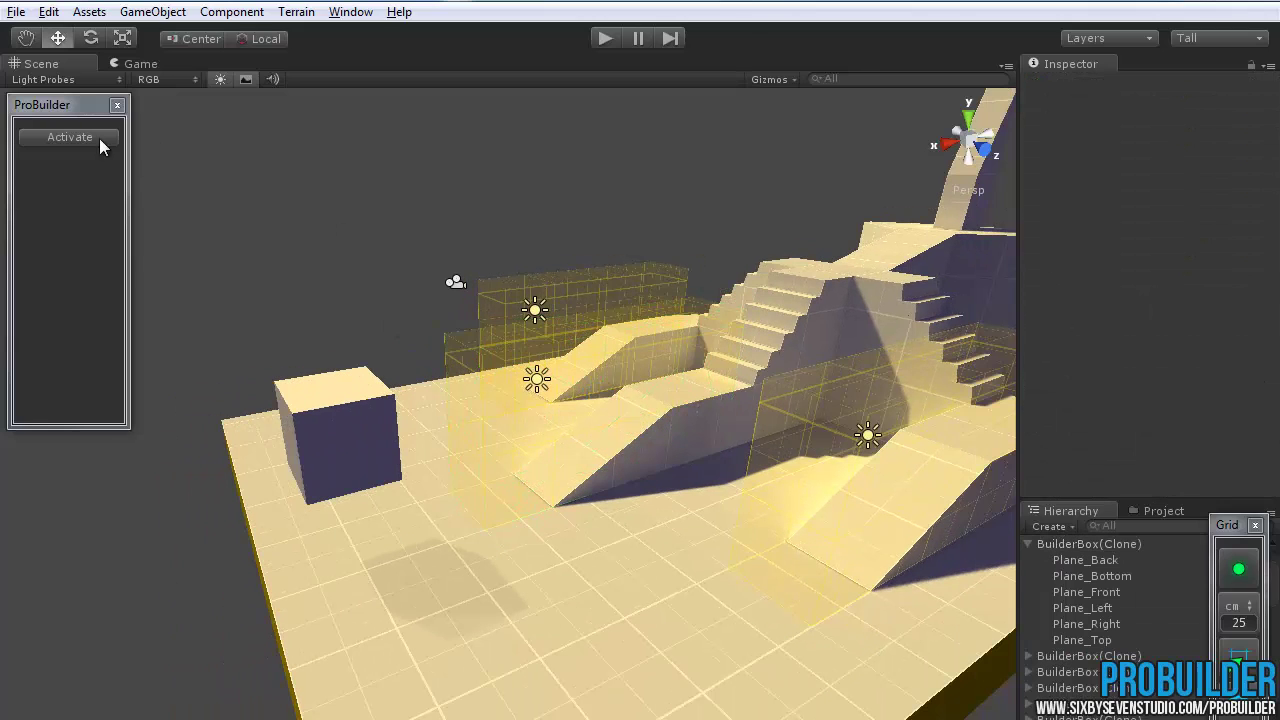
left_click(99, 138)
left_click(76, 189)
mouse_move(436, 366)
left_mouse_down("alt")
mouse_move(505, 425)
mouse_move(586, 640)
mouse_move(710, 532)
mouse_move(641, 550)
mouse_move(631, 536)
mouse_move(675, 550)
left_mouse_up("alt")
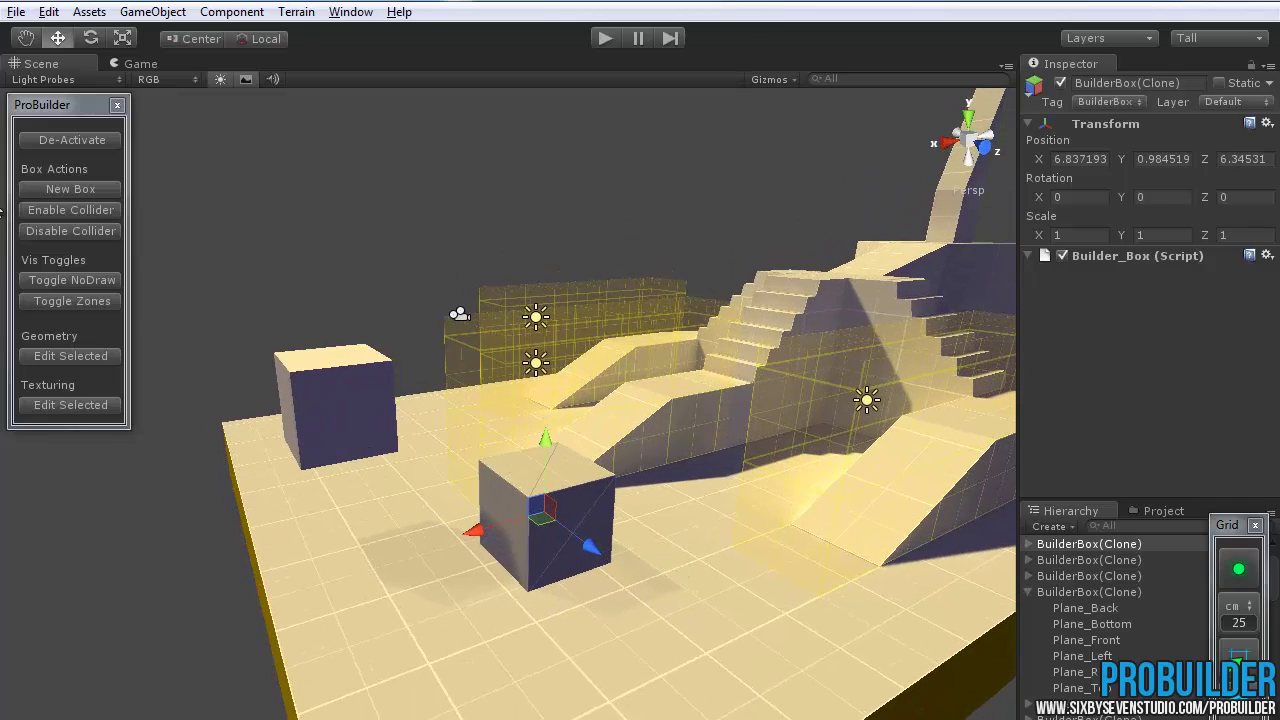
- Move the new box onto the landing above the stairs, at position X -0.25, Y 3.5, Z 4.75
left_click_drag(484, 442, 539, 387, "alt")
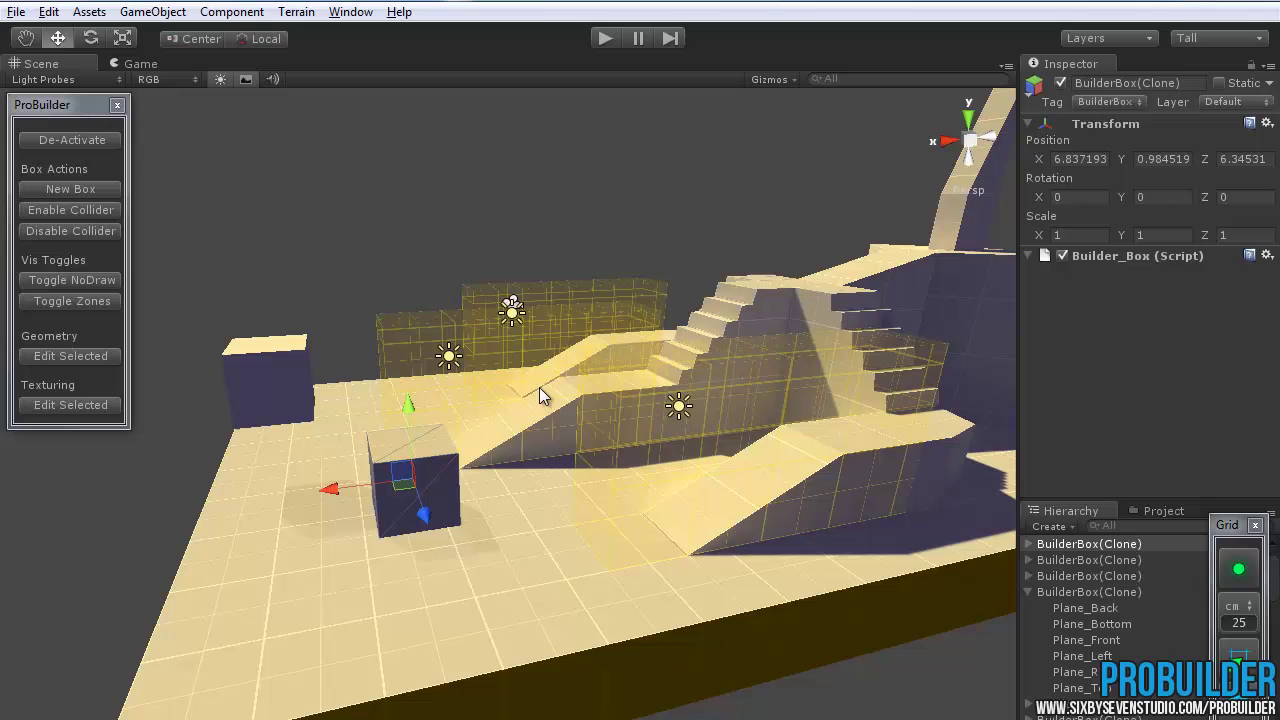
middle_click_drag(553, 378, 542, 394)
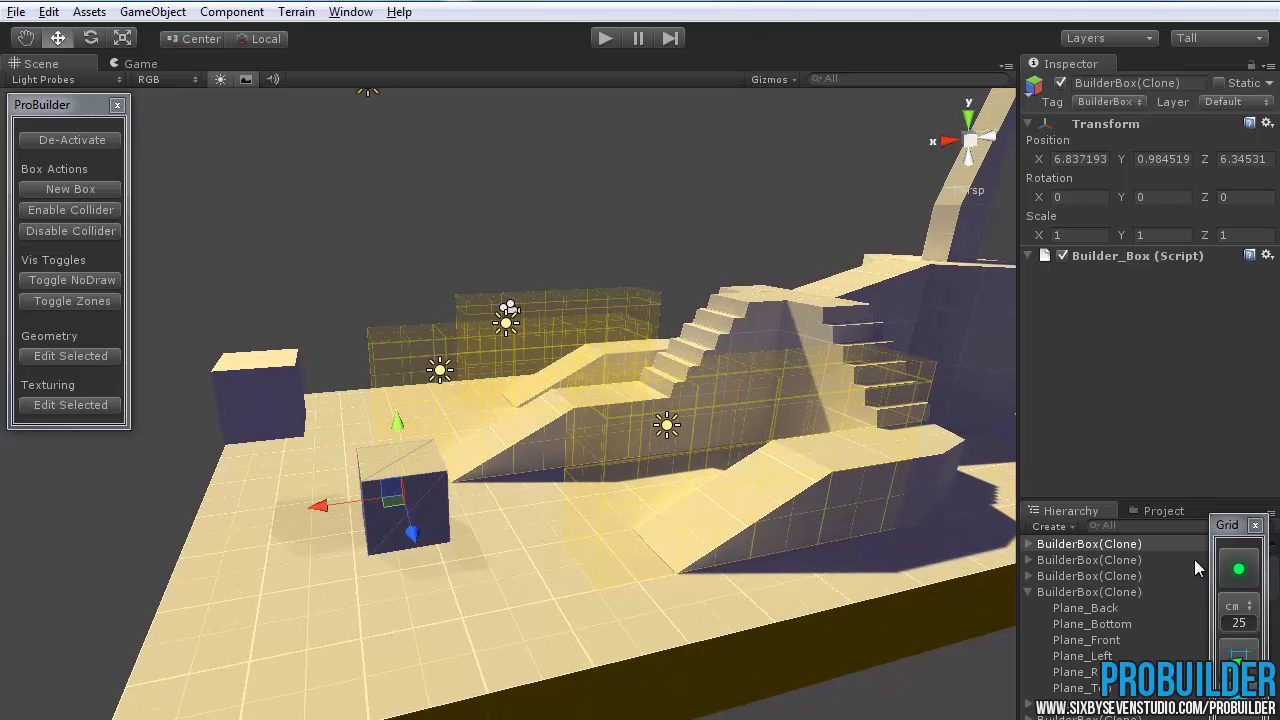
left_click_drag(557, 484, 580, 444, "alt")
left_click_drag(443, 449, 470, 540, "alt")
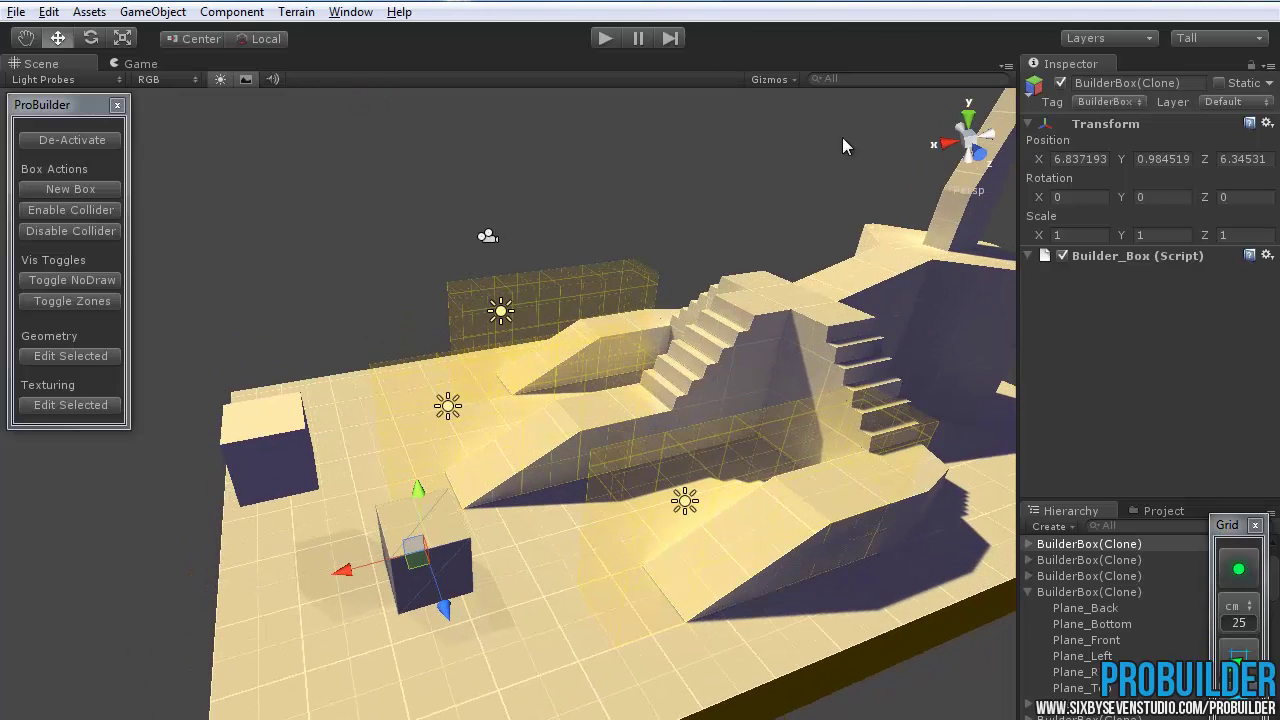
left_click(968, 119)
middle_click_drag(512, 336, 631, 352)
key("w")
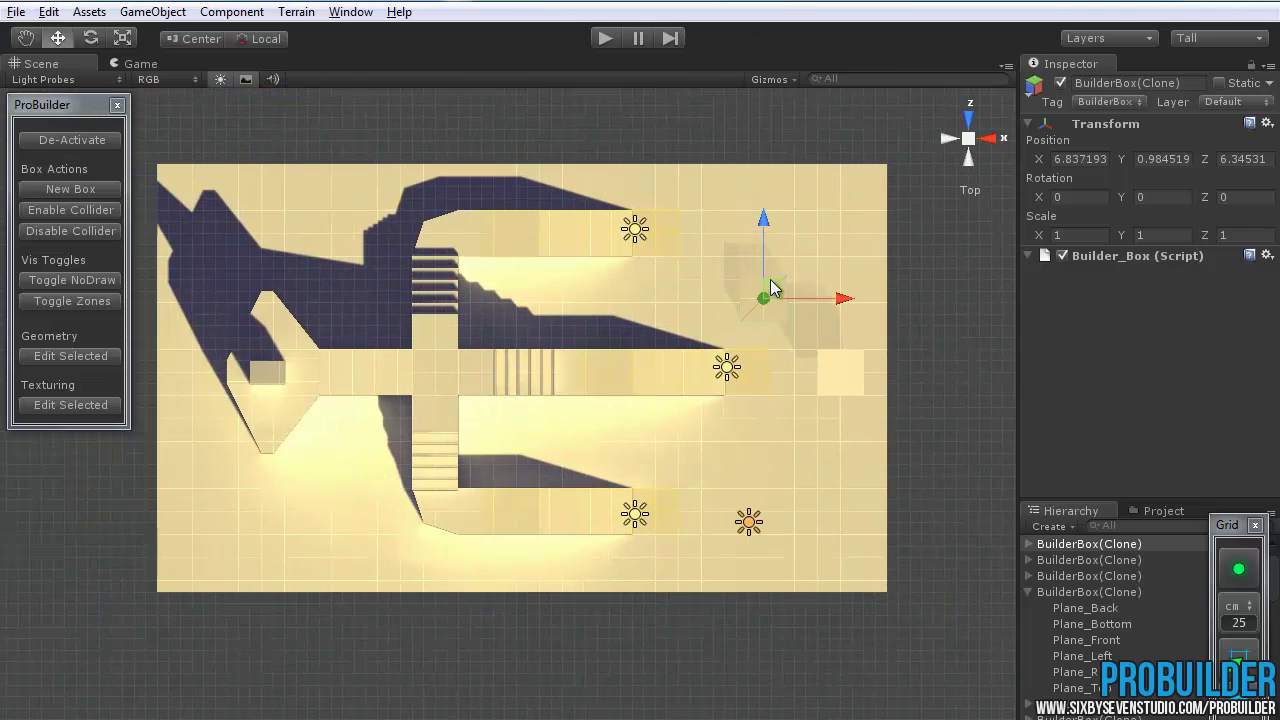
left_click_drag(781, 278, 385, 202)
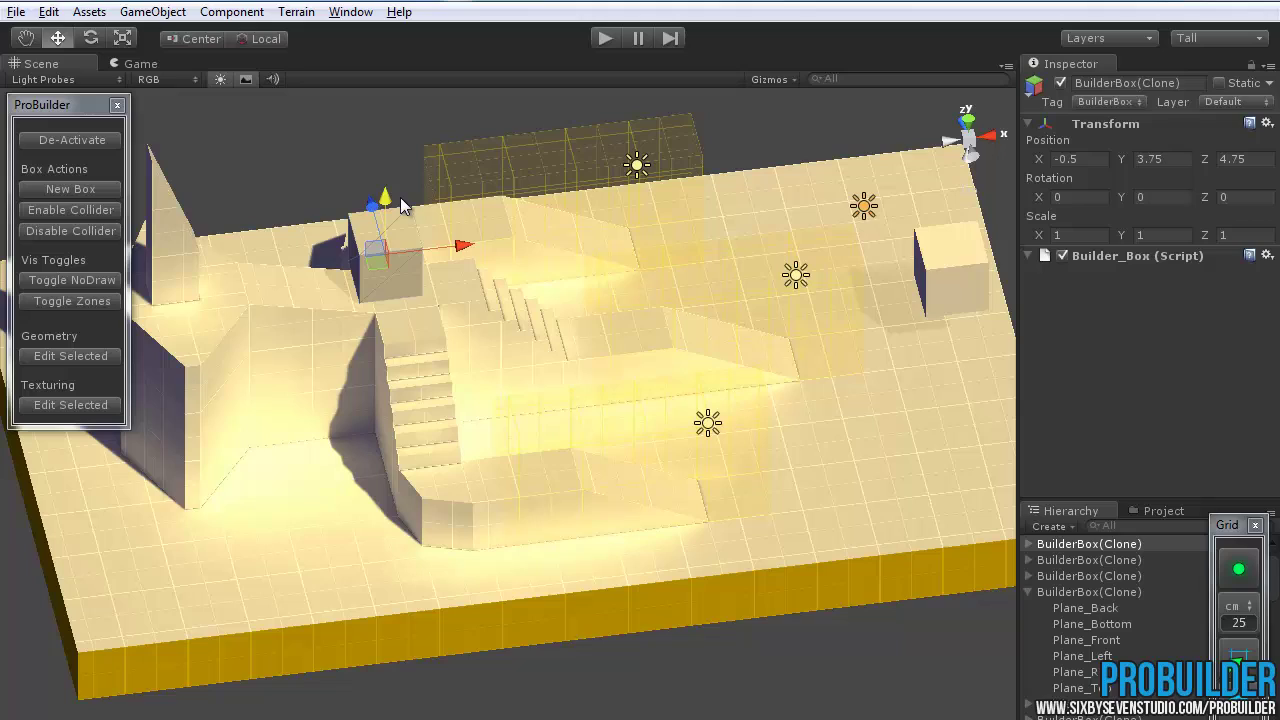
key("f")
left_click_drag(457, 376, 354, 369, "alt")
middle_click_drag(355, 371, 392, 337)
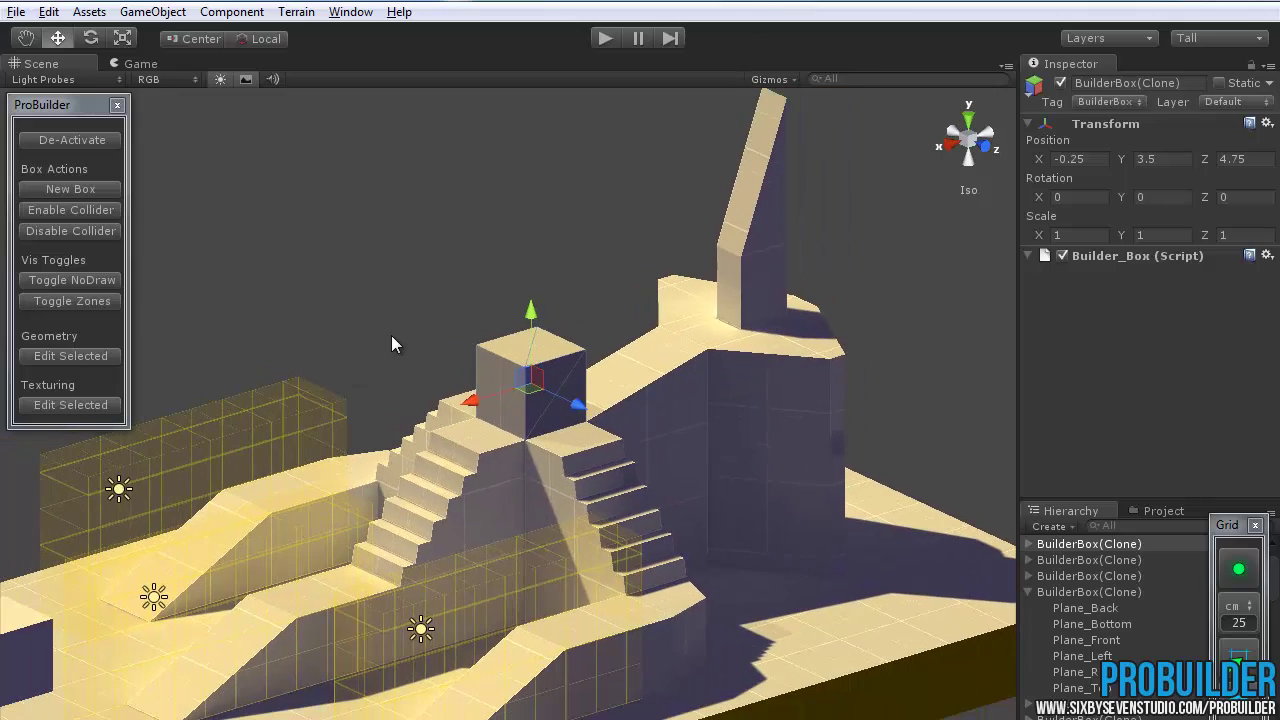
- Edit the new box's geometry and raise its top vertices to a height of about 6.0
left_click(67, 357)
left_click_drag(290, 305, 276, 316, "alt")
left_click(535, 362)
left_click_drag(499, 406, 497, 368, "alt")
left_click_drag(530, 285, 555, 405)
- Move the box's side vertices outward along X to stretch it into a wide wall, and finish the geometry editing
left_click(488, 359)
left_click_drag(488, 359, 509, 412, "alt")
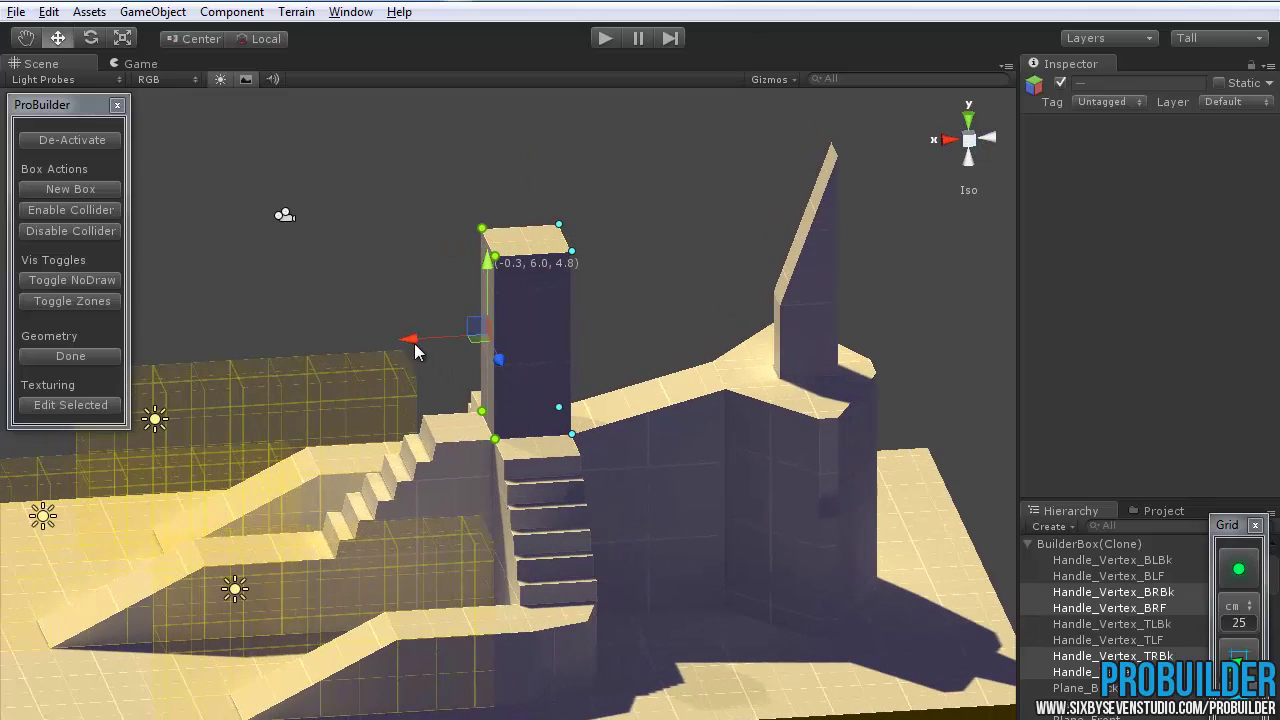
left_click_drag(411, 347, 354, 354)
left_click_drag(563, 443, 620, 410, "alt")
left_click(566, 416)
key("ctrl+z")
left_click_drag(640, 194, 516, 281)
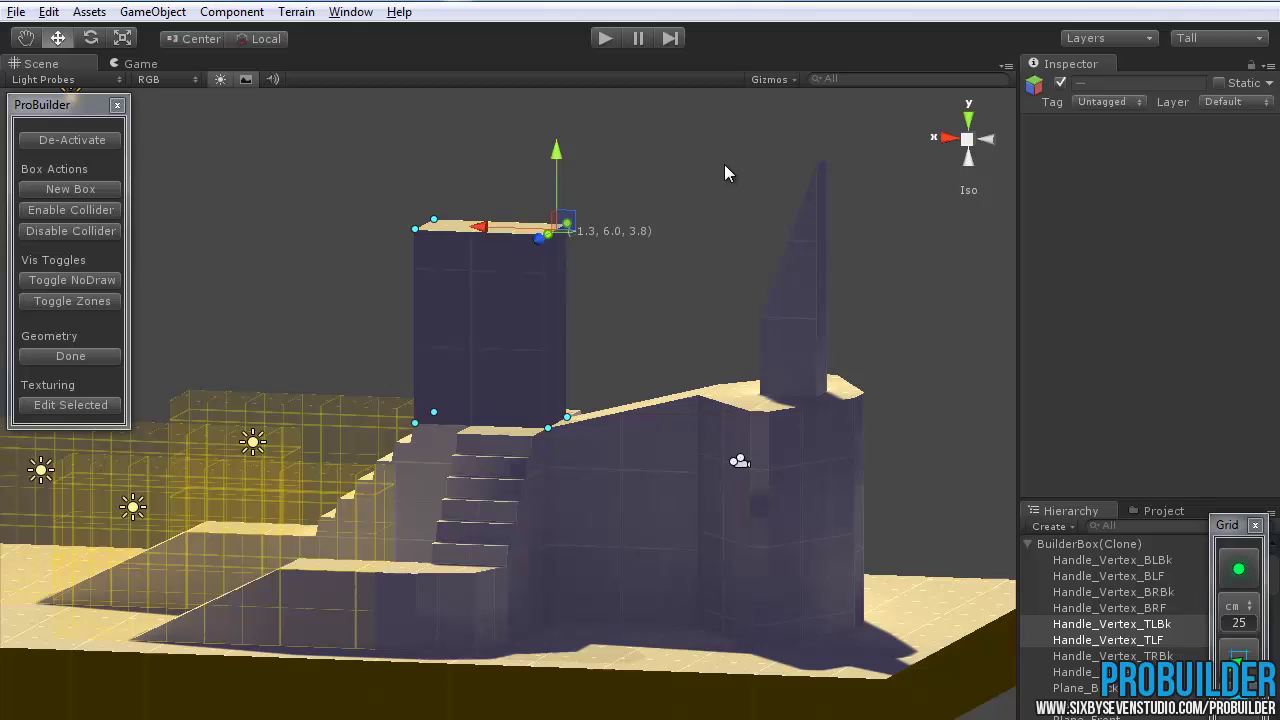
left_click(727, 166)
left_click(561, 337)
mouse_move(561, 337)
left_mouse_down("alt")
mouse_move(515, 368)
mouse_move(625, 357)
mouse_move(625, 412)
mouse_move(676, 397)
mouse_move(456, 360)
mouse_move(833, 321)
mouse_move(306, 316)
mouse_move(526, 366)
mouse_move(429, 414)
mouse_move(613, 384)
left_mouse_up("alt")
left_click(70, 356)
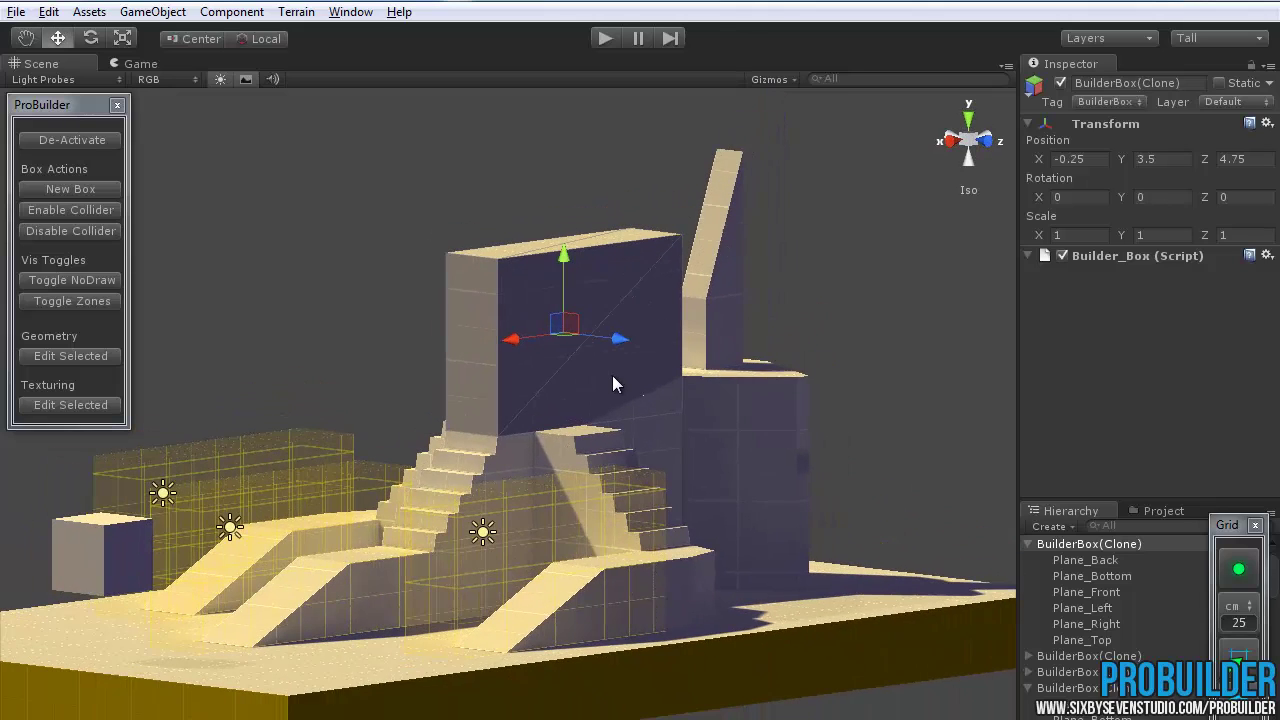
- Apply the Trigger material to all faces of the wall-shaped box and close the texturing tools
scroll(613, 376, "down", 1)
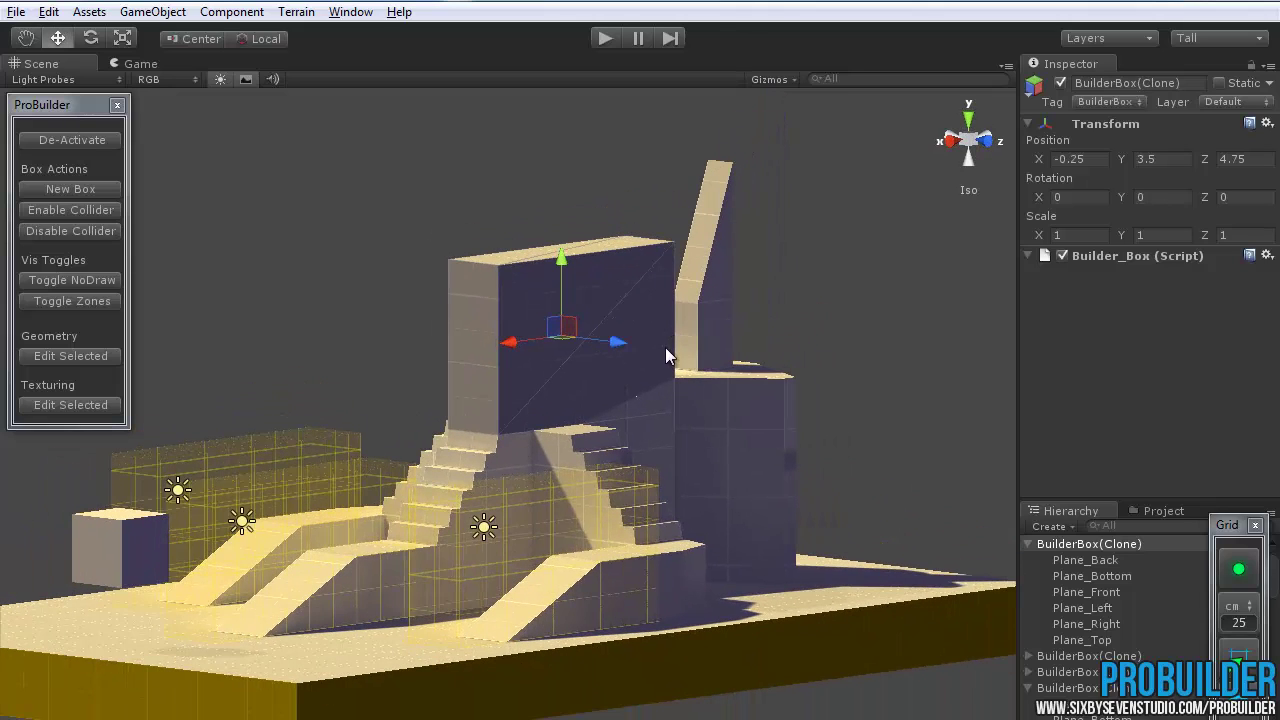
left_click_drag(666, 349, 703, 377, "alt")
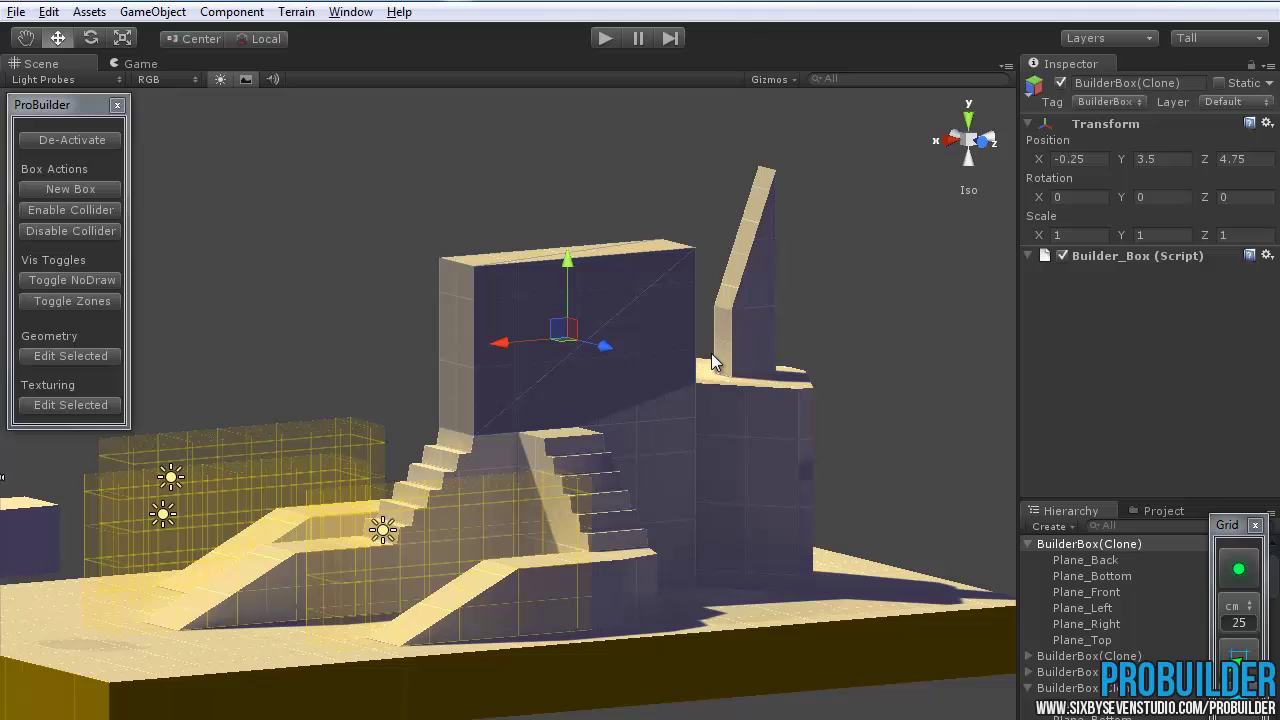
left_click_drag(540, 395, 520, 418, "alt")
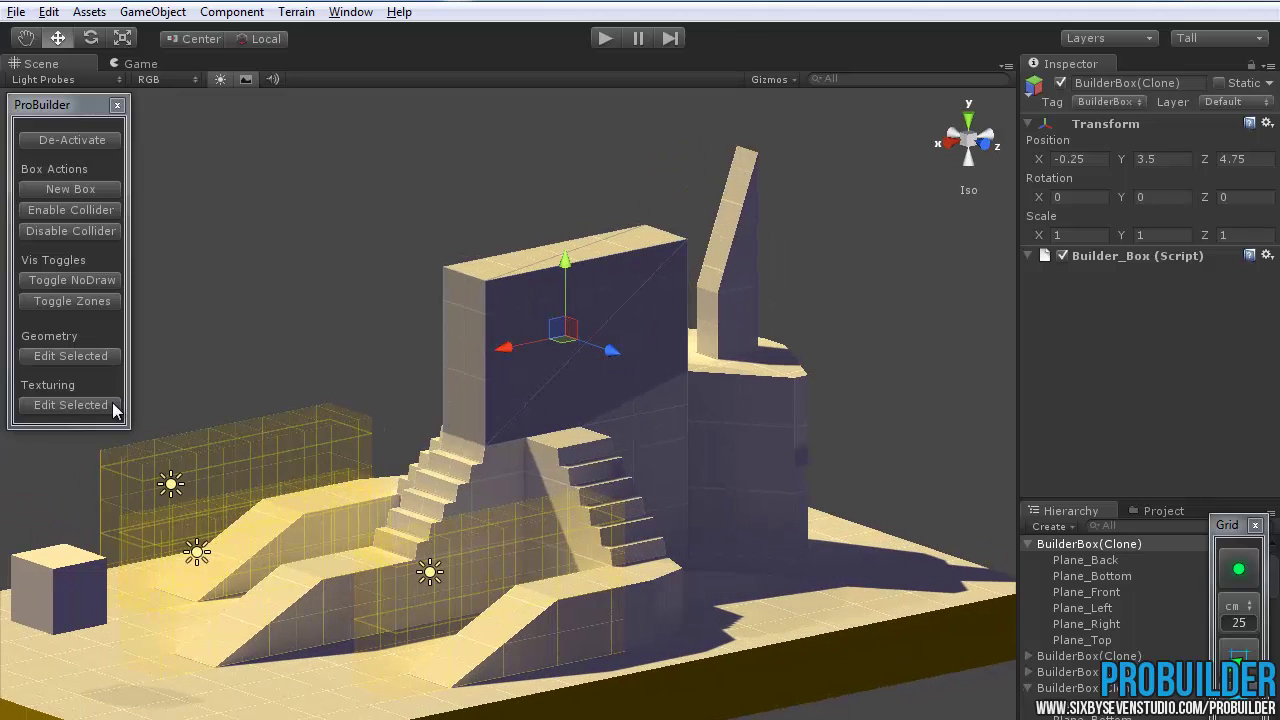
left_click(72, 405)
left_click_drag(553, 173, 584, 225, "alt")
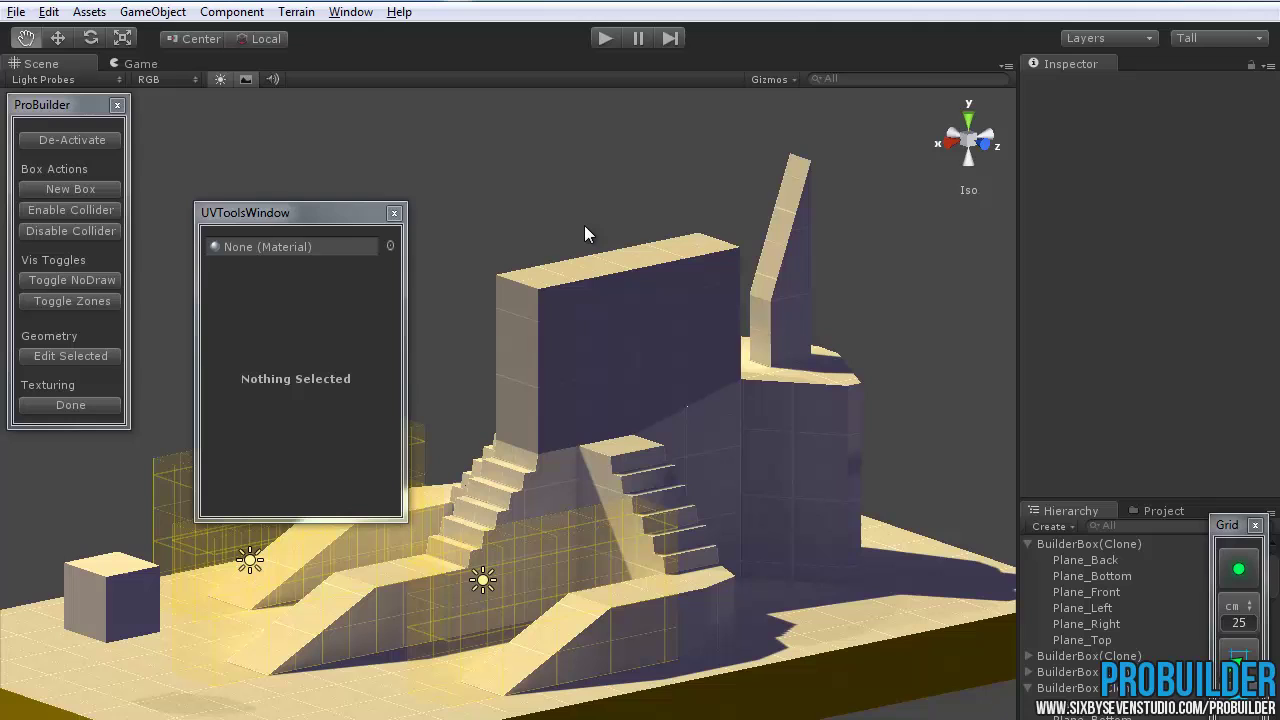
left_click(584, 258)
left_click(391, 246)
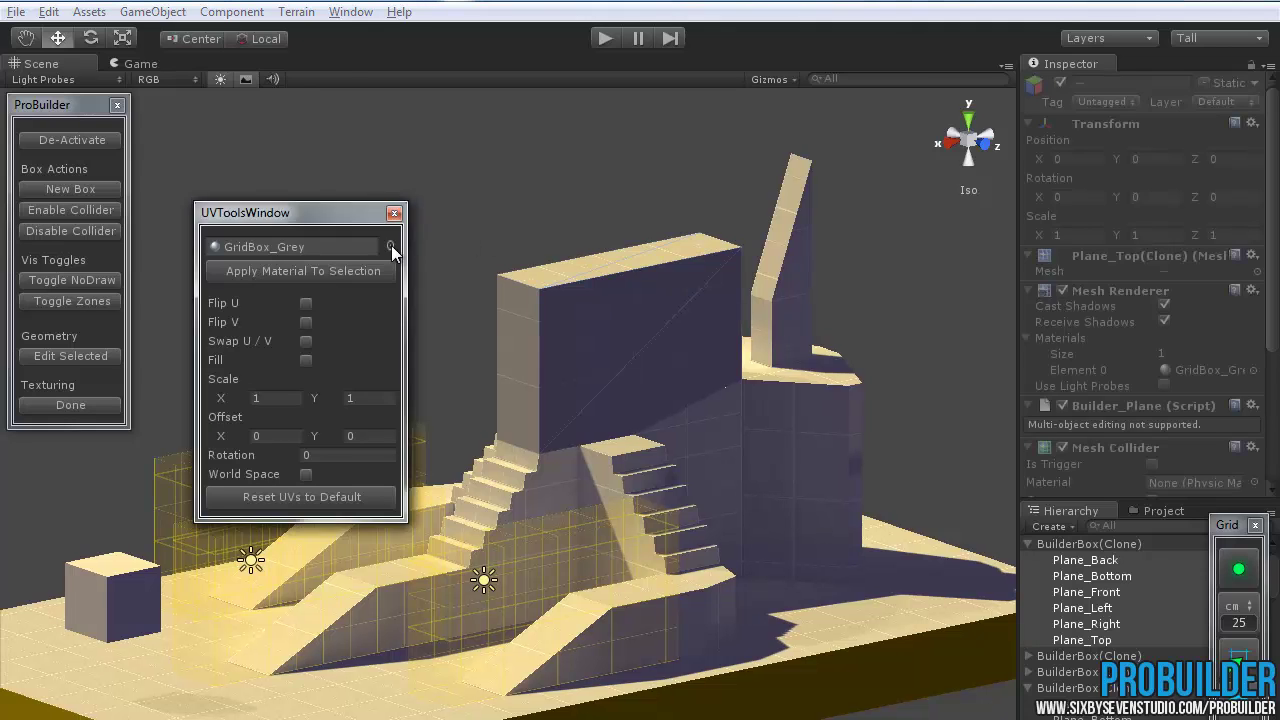
scroll(785, 305, "up", 1)
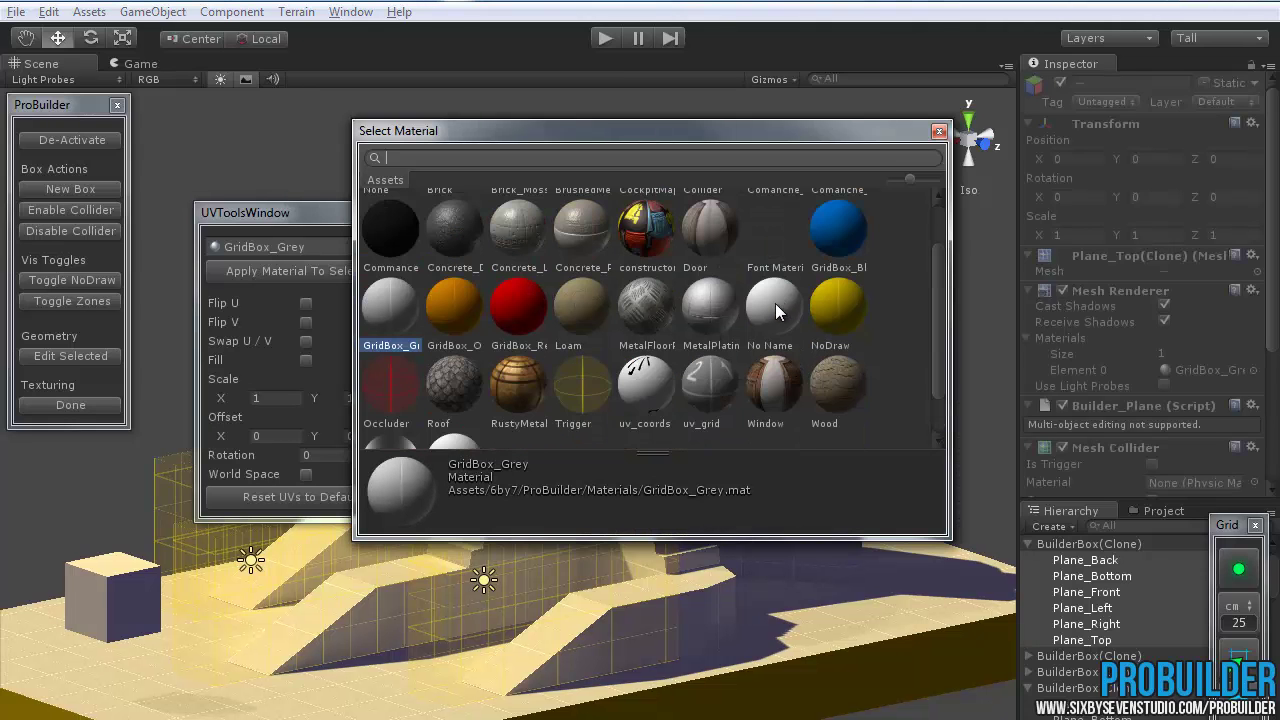
double_click(584, 395)
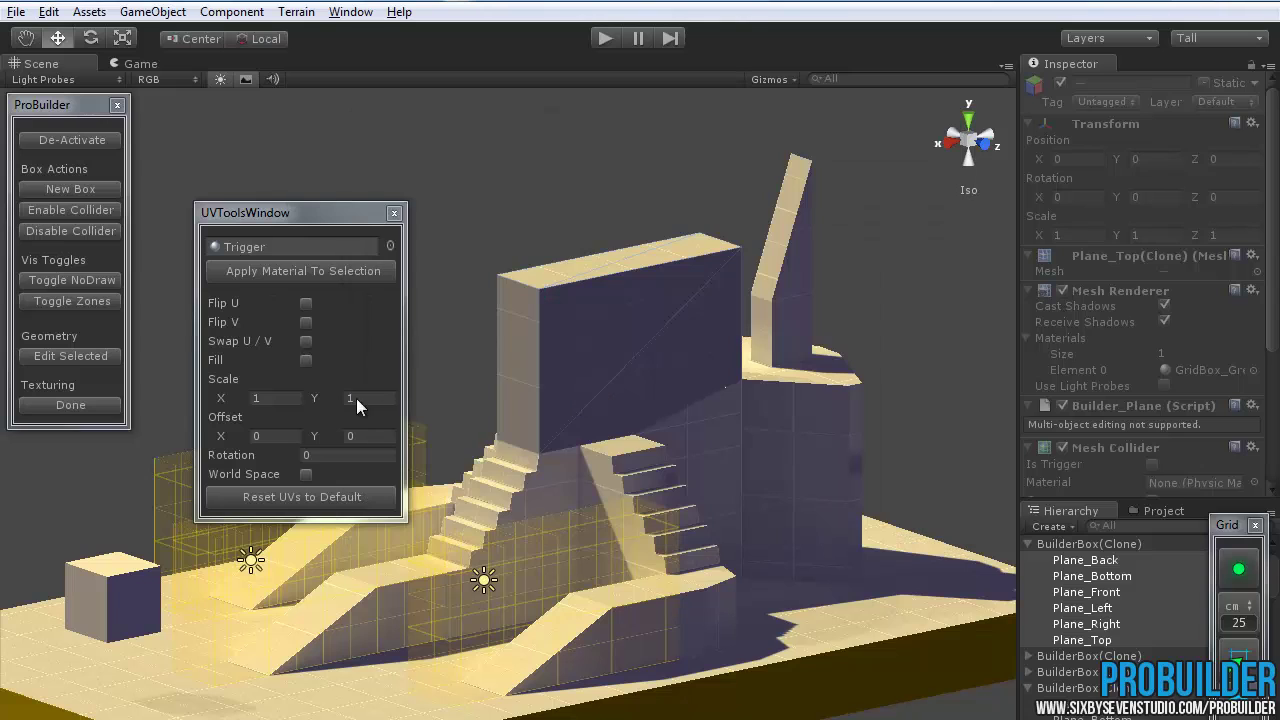
left_click(346, 267)
mouse_move(447, 355)
left_mouse_down("alt")
mouse_move(772, 489)
mouse_move(481, 419)
mouse_move(457, 458)
mouse_move(579, 472)
mouse_move(530, 470)
mouse_move(422, 431)
mouse_move(494, 430)
mouse_move(701, 386)
left_mouse_up("alt")
left_click(395, 213)
- Enable a collider on the Trigger-textured box and turn on its Is Trigger option
scroll(520, 471, "up", 5)
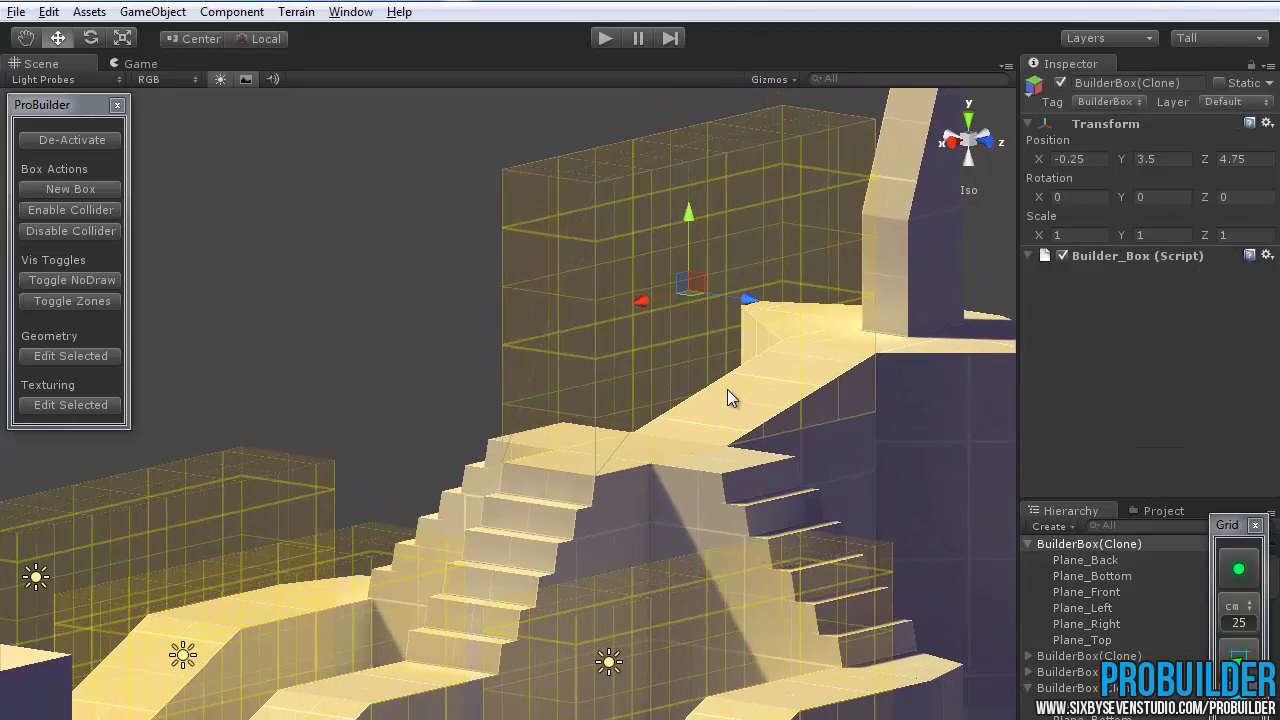
scroll(725, 395, "down", 5)
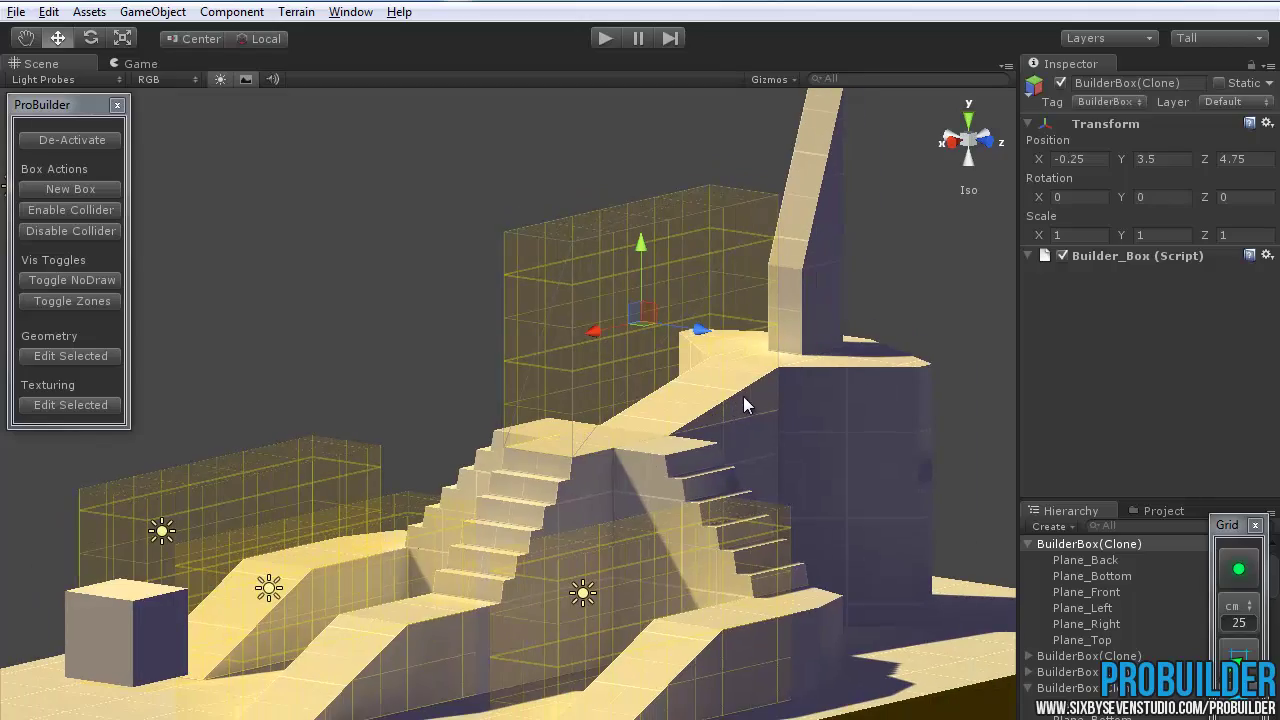
left_click_drag(743, 396, 515, 368, "alt")
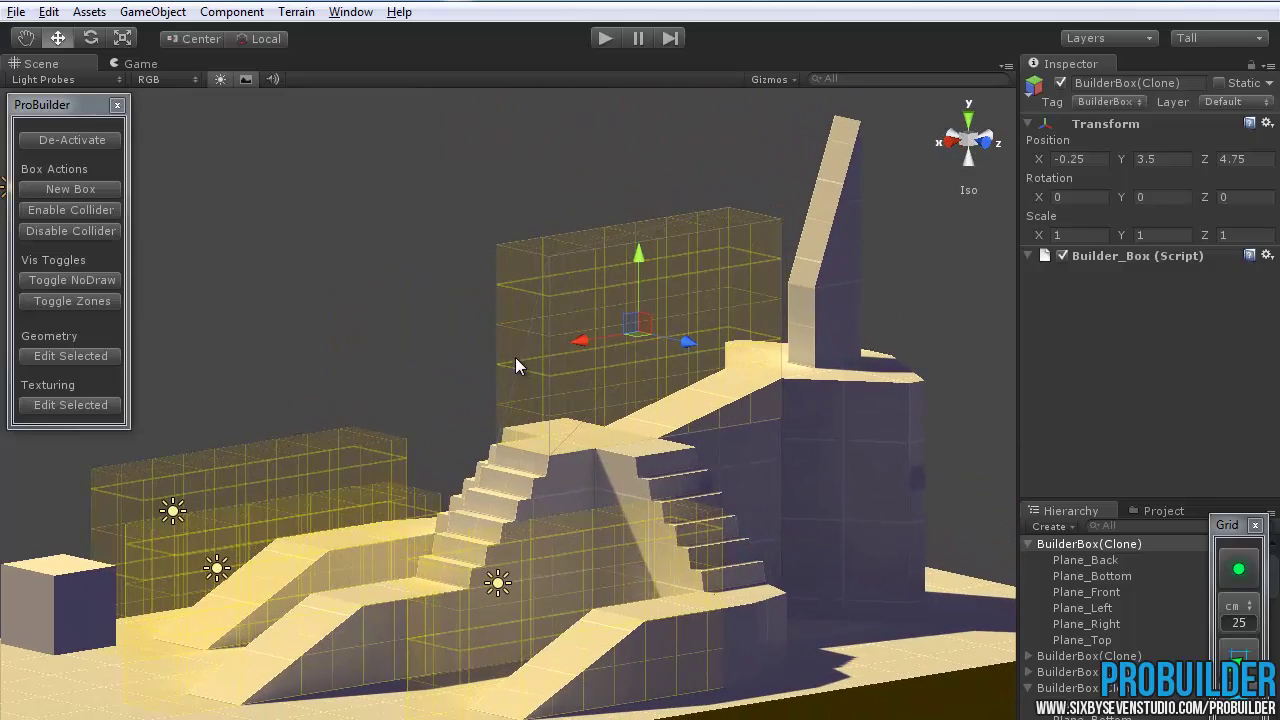
left_click_drag(438, 337, 285, 272, "alt")
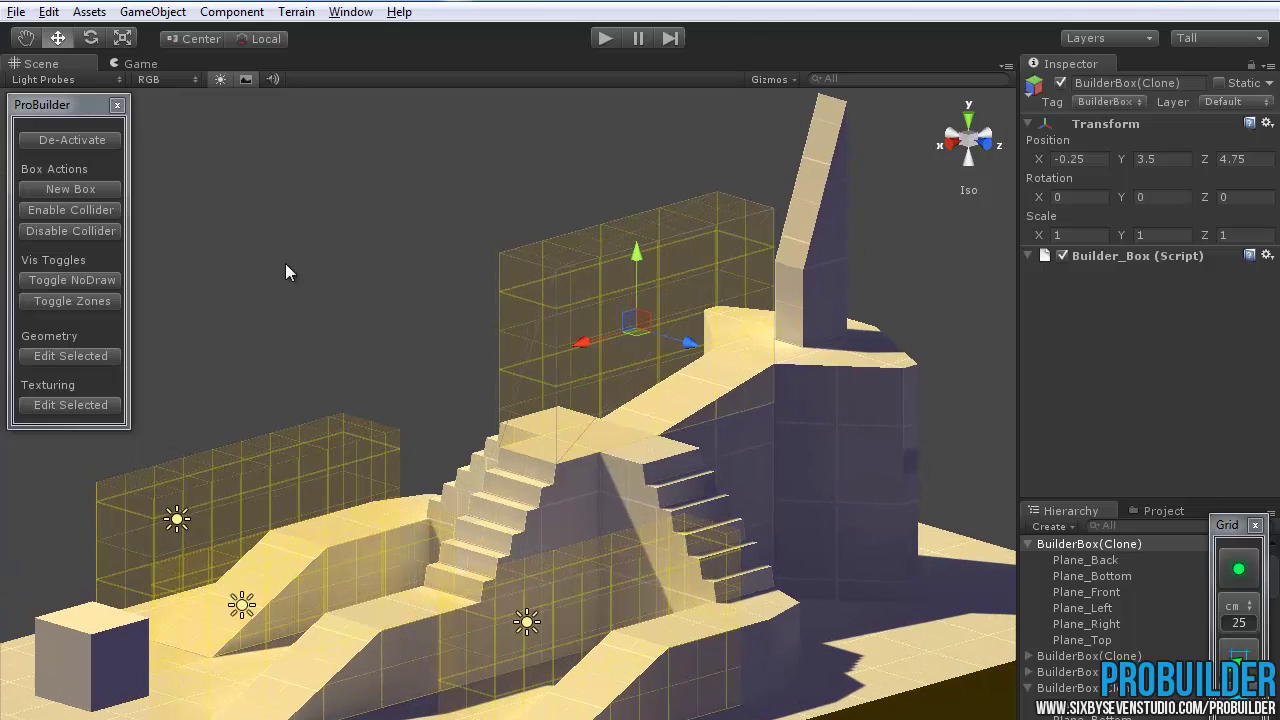
left_click(76, 211)
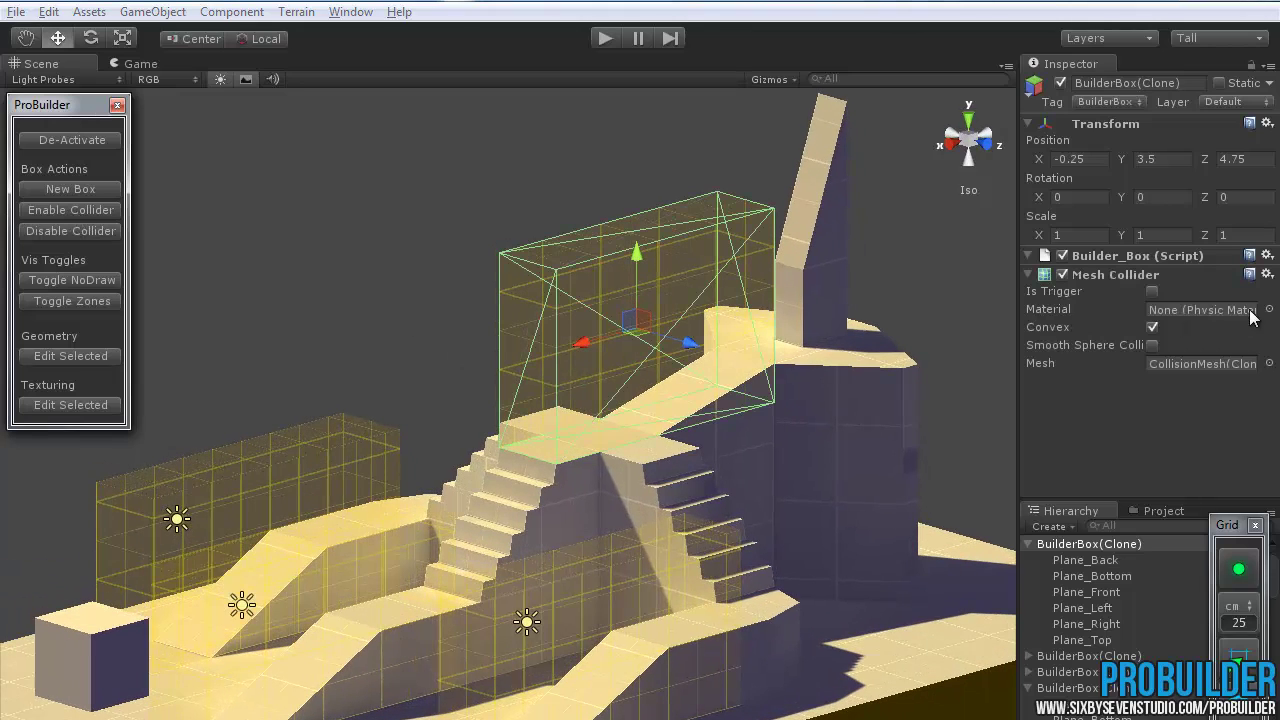
left_click(1152, 291)
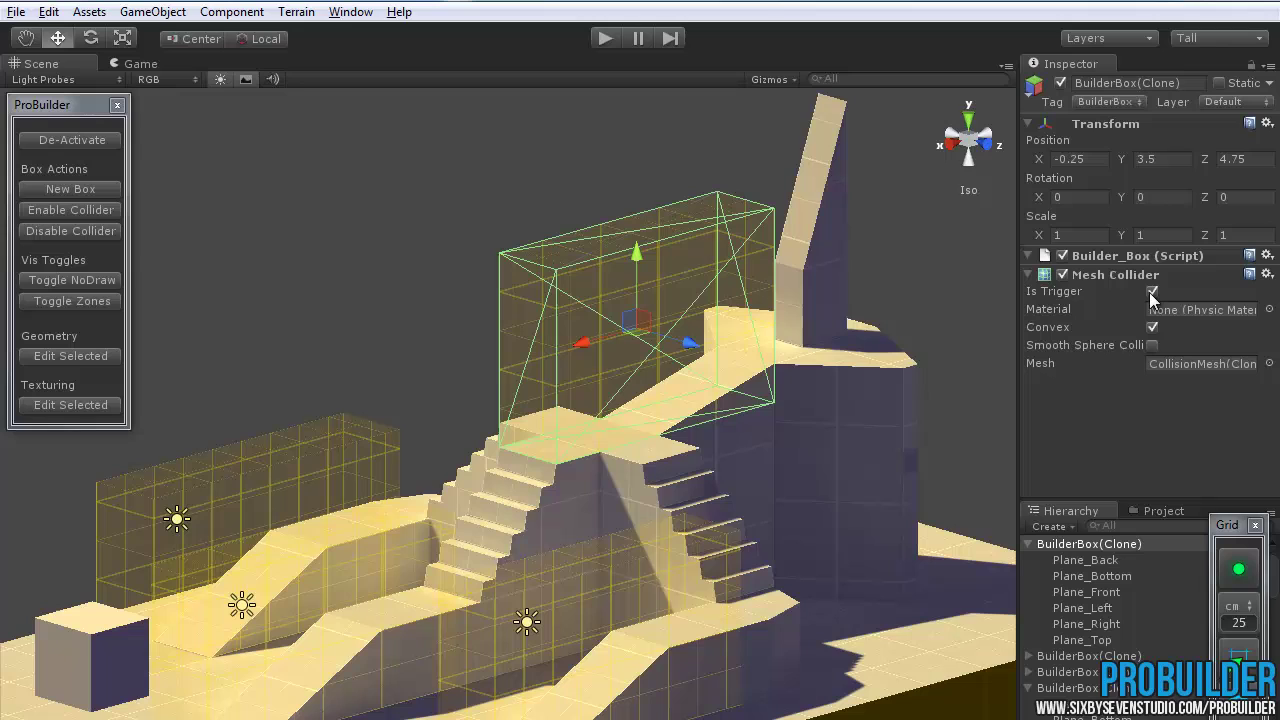
- Attach the Trigger script from the project's Vids folder to the box, and deselect the box
left_click_drag(716, 349, 916, 485, "alt")
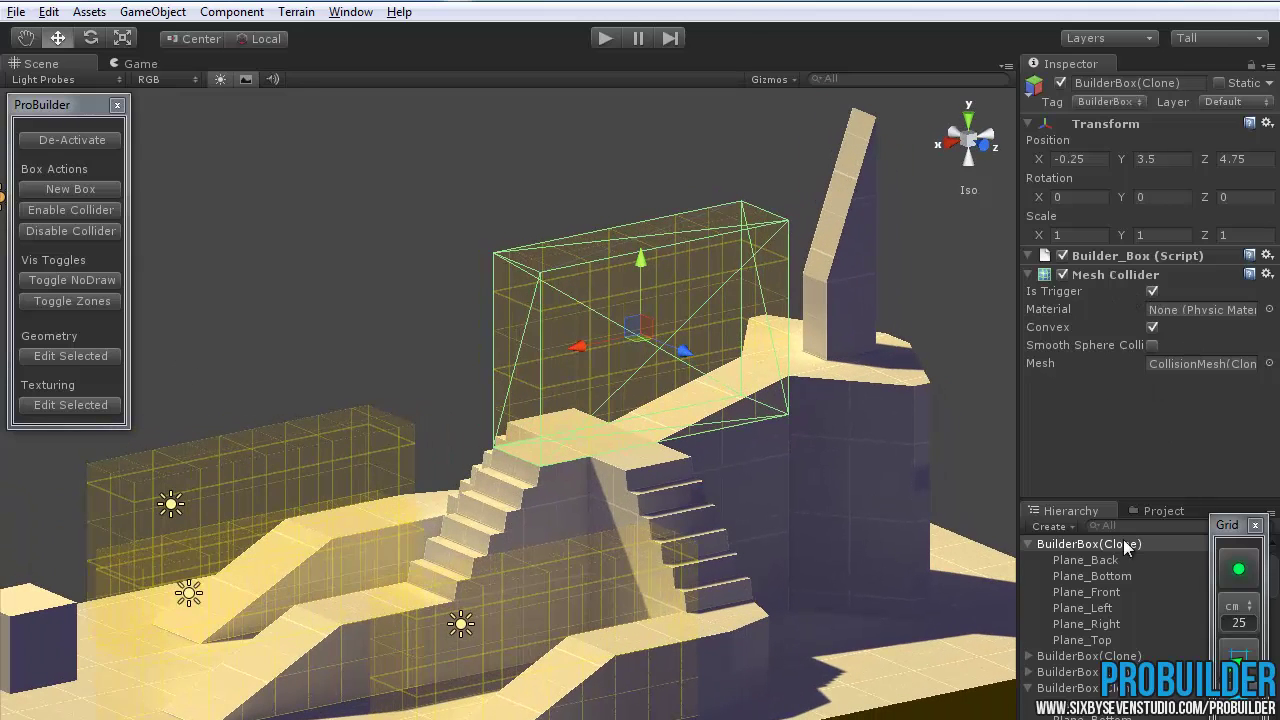
scroll(1120, 598, "down", 3)
scroll(1120, 603, "down", 2)
left_click(1170, 511)
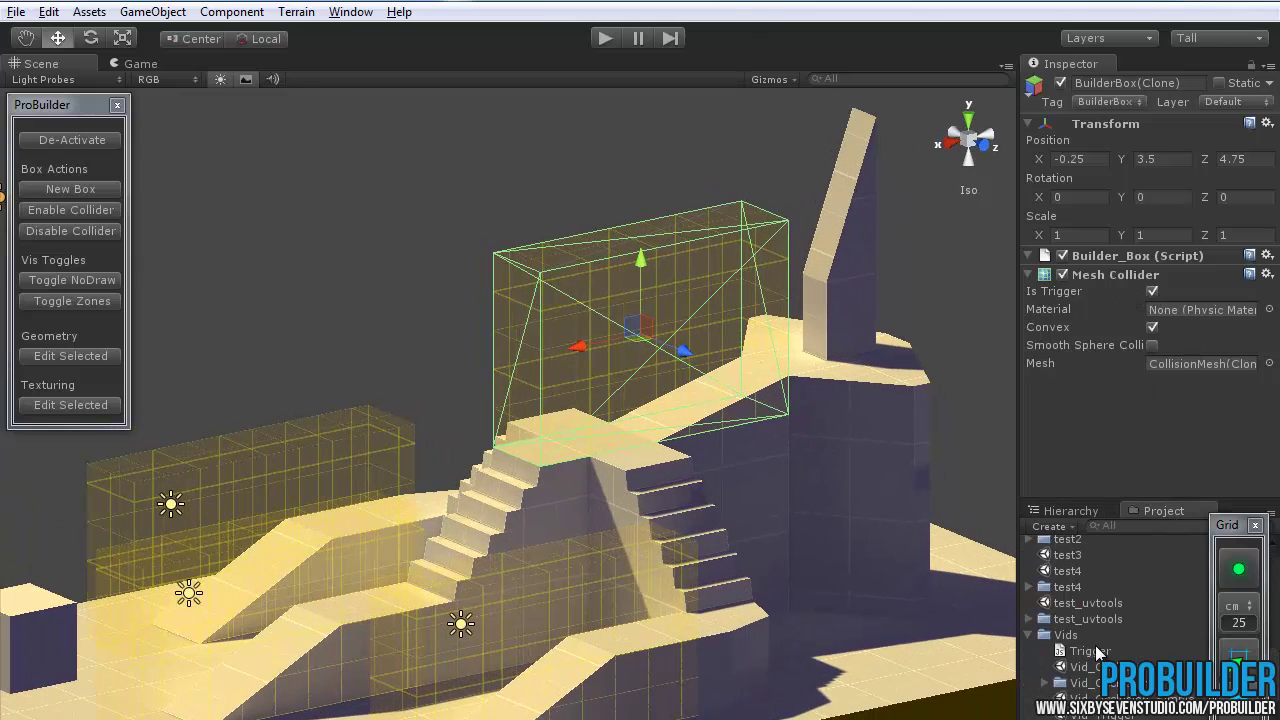
left_click_drag(1063, 660, 1118, 438)
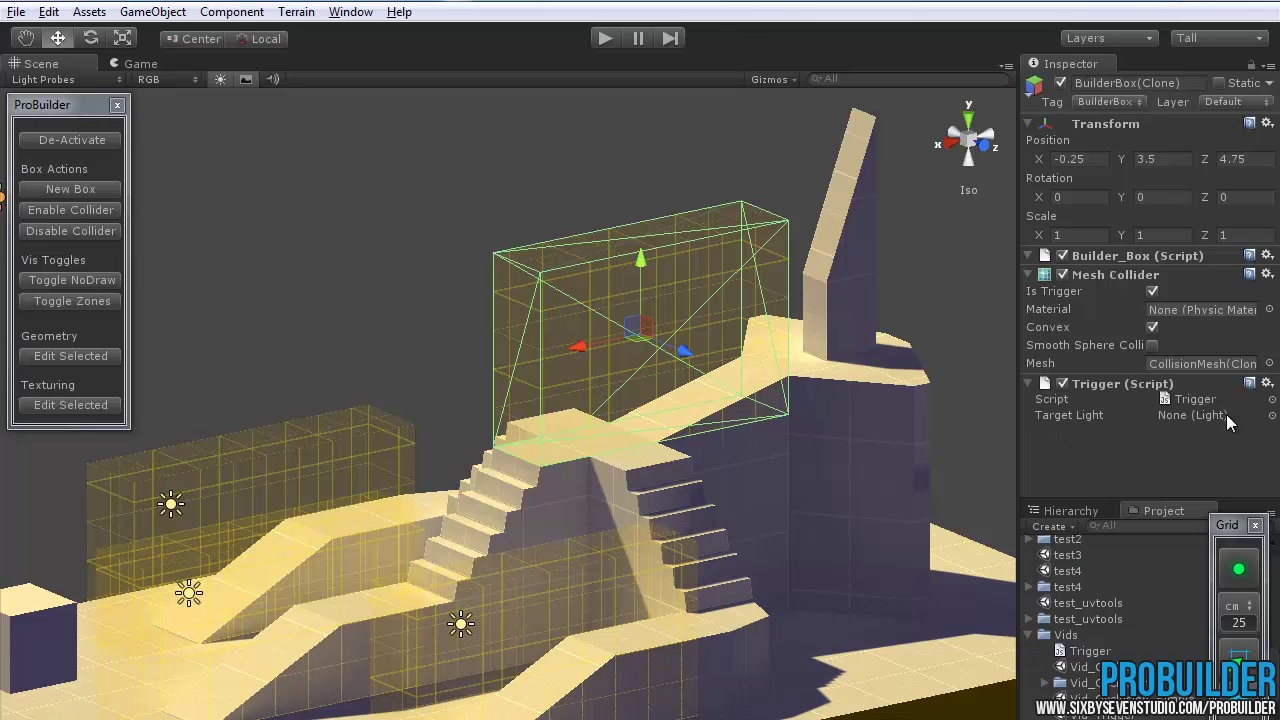
left_click_drag(441, 374, 557, 500, "alt")
left_click(661, 286)
middle_click_drag(661, 286, 628, 396)
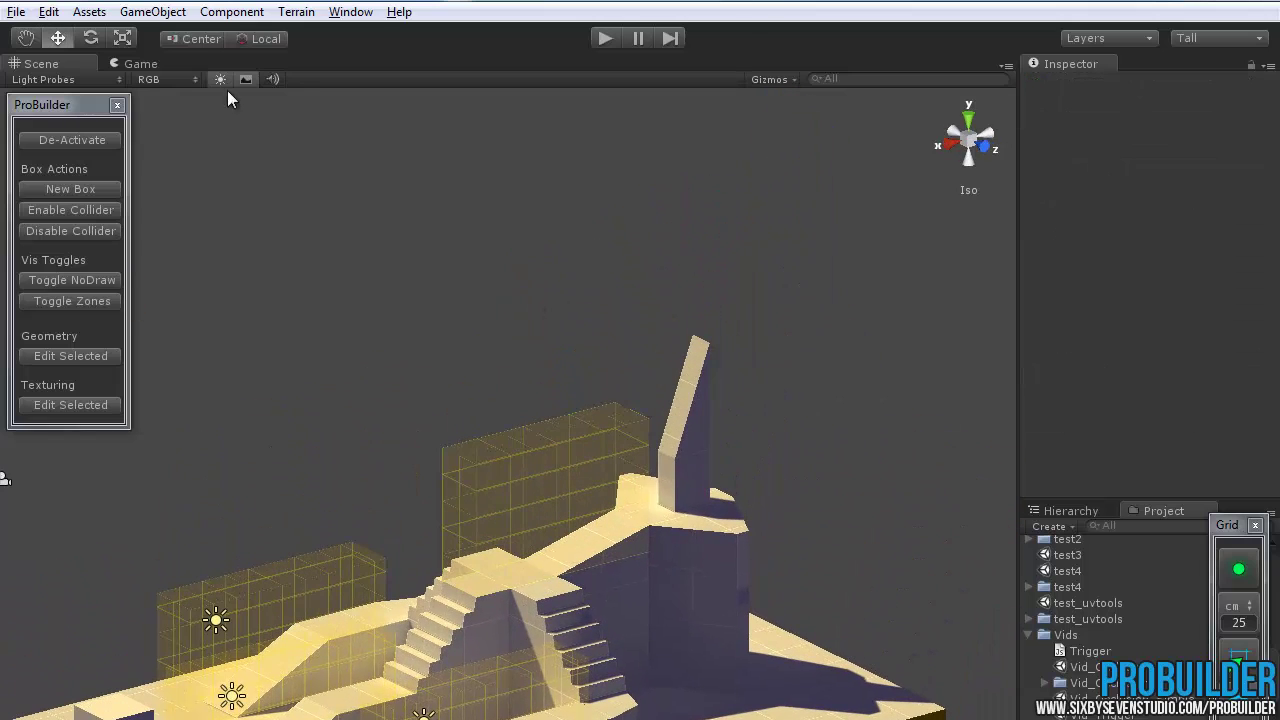
- Add a point light to the scene and deactivate ProBuilder
left_click(168, 12)
mouse_move(185, 57)
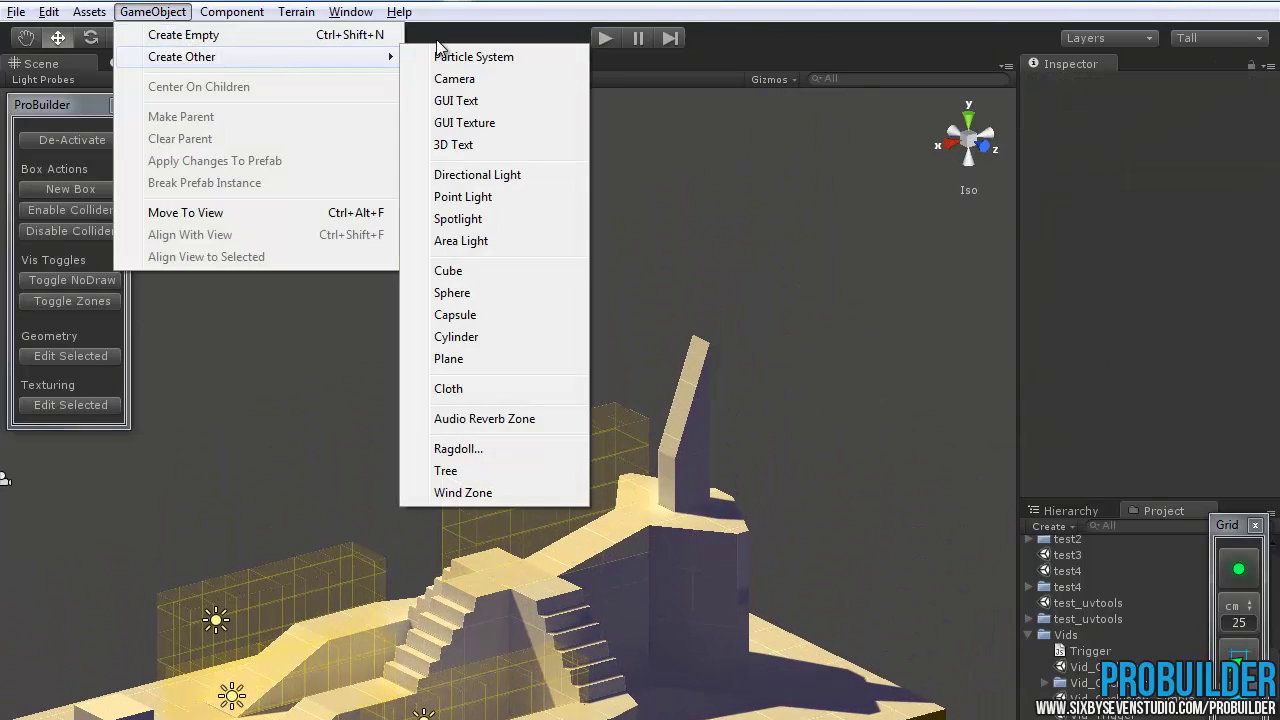
left_click(463, 197)
left_click_drag(705, 234, 502, 259, "alt")
scroll(502, 259, "down", 5)
left_click(96, 143)
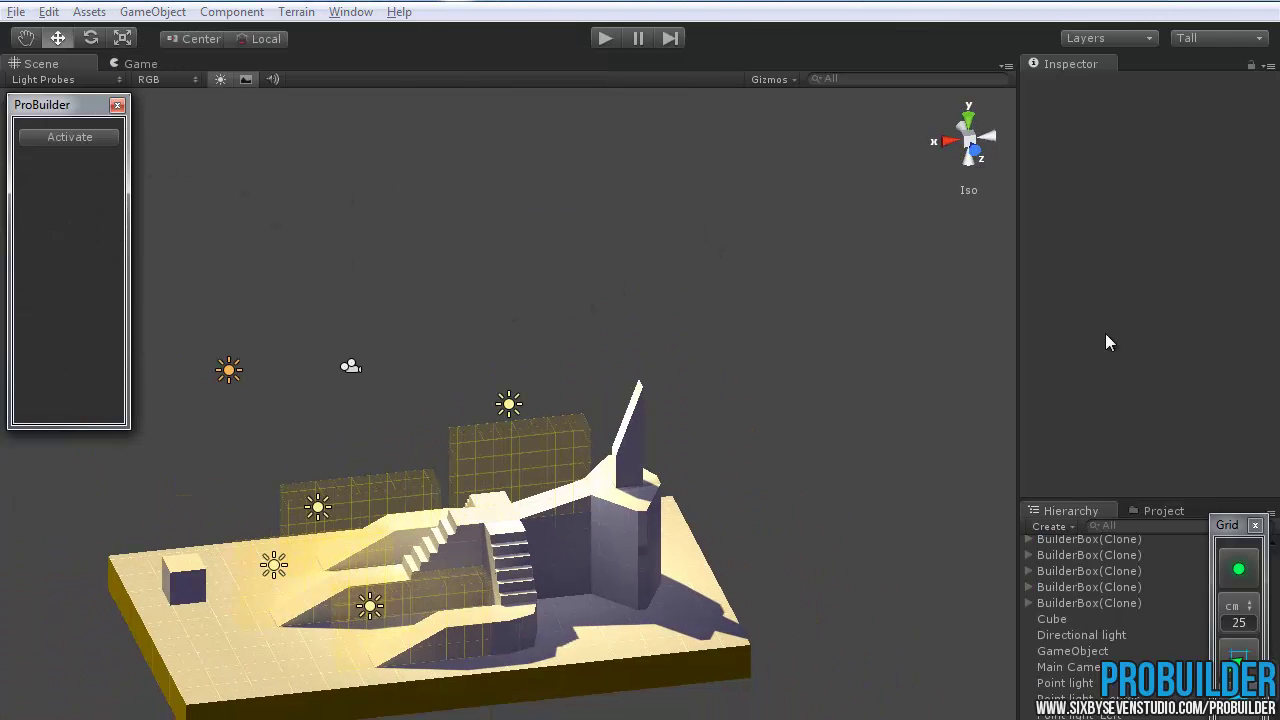
- Move the new point light horizontally over the tower to X -4.5 and Z 4.25
scroll(1100, 580, "down", 1)
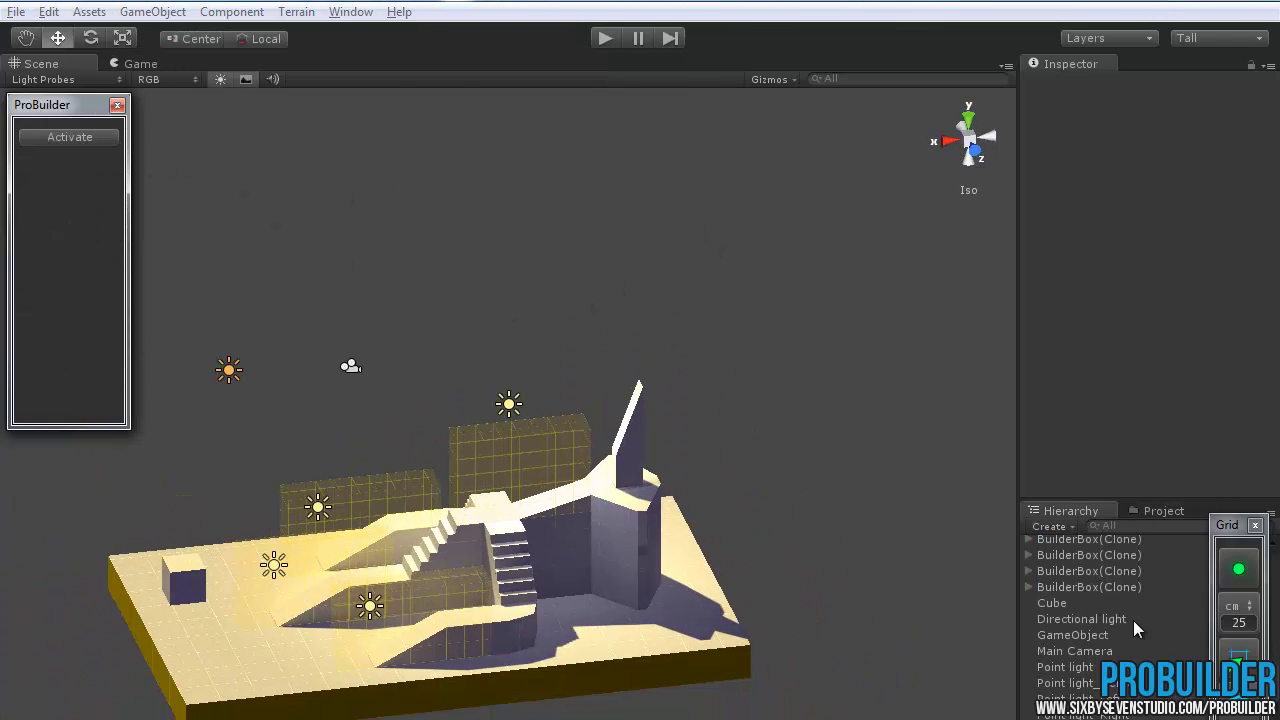
left_click(1079, 667)
left_click_drag(641, 505, 692, 405, "alt")
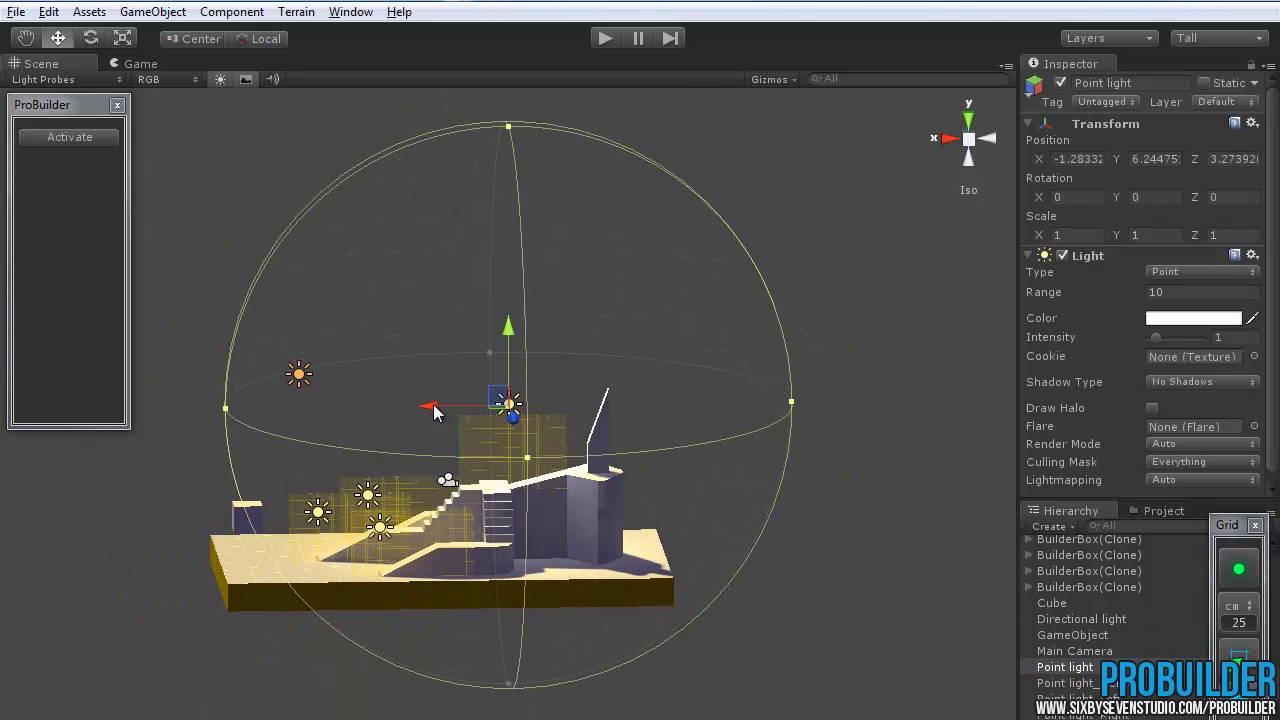
left_click_drag(432, 405, 512, 408)
left_click_drag(645, 470, 891, 622, "alt")
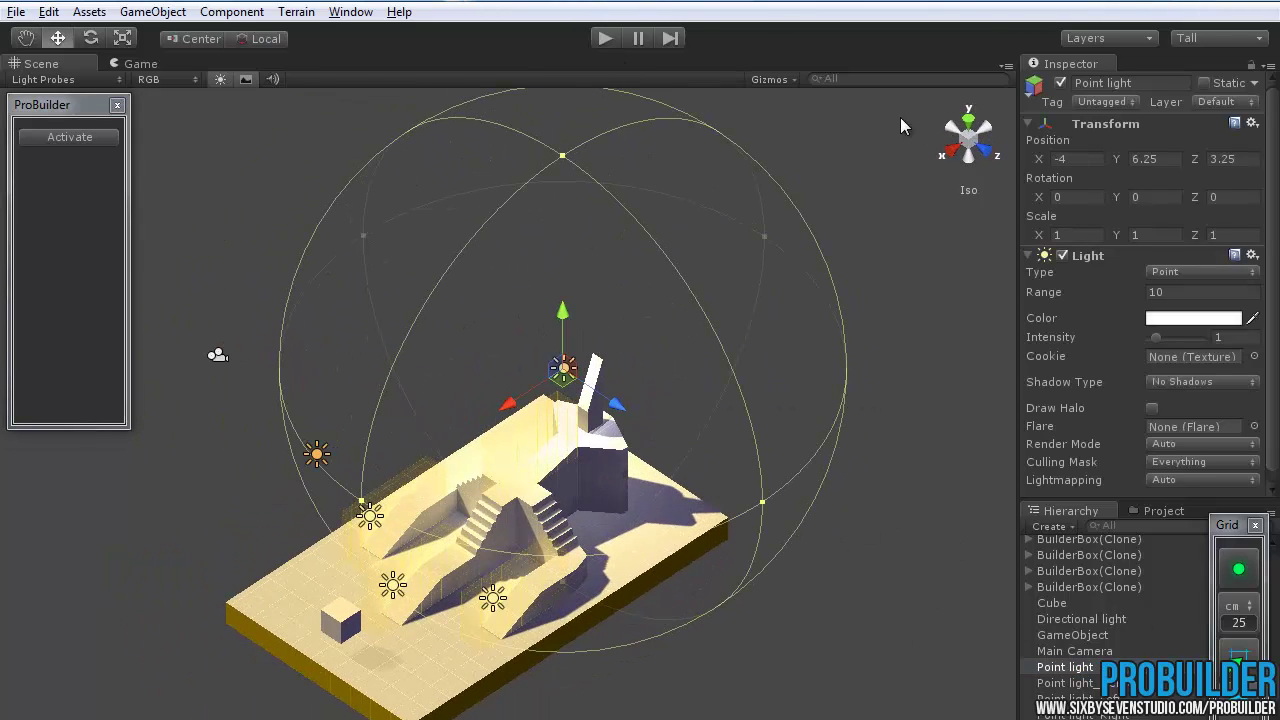
left_click(968, 121)
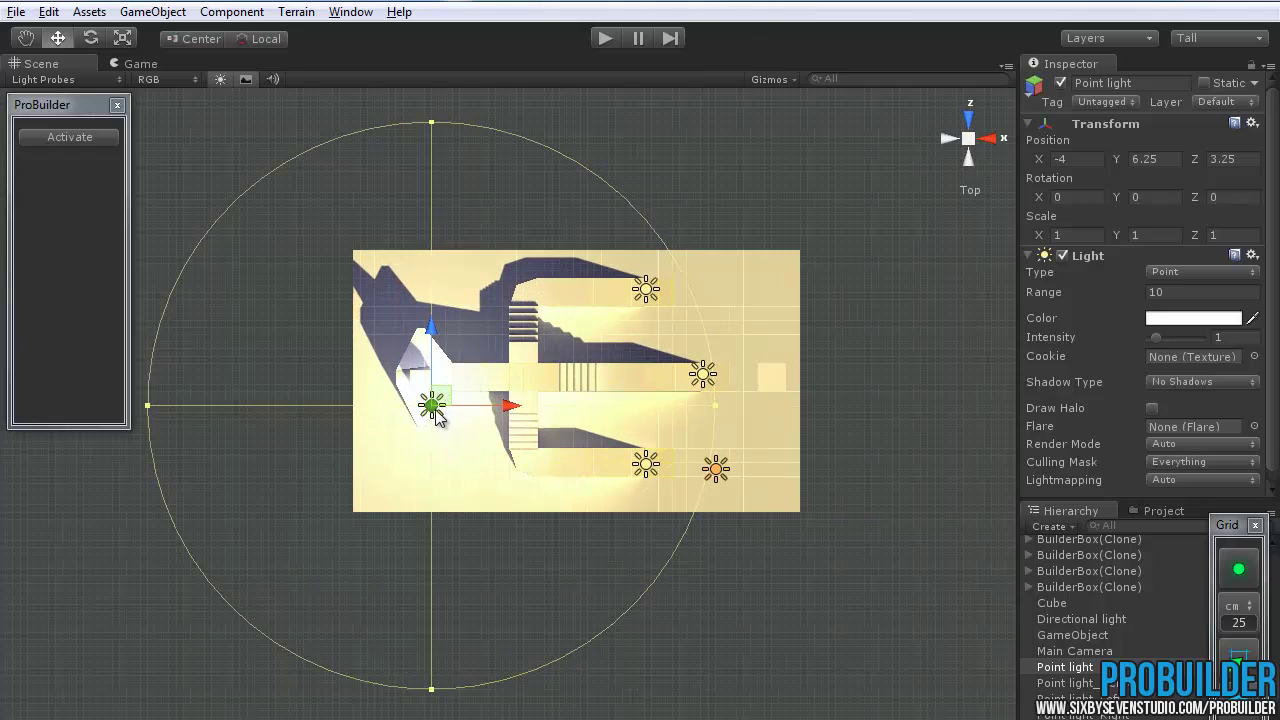
left_click_drag(473, 394, 432, 366)
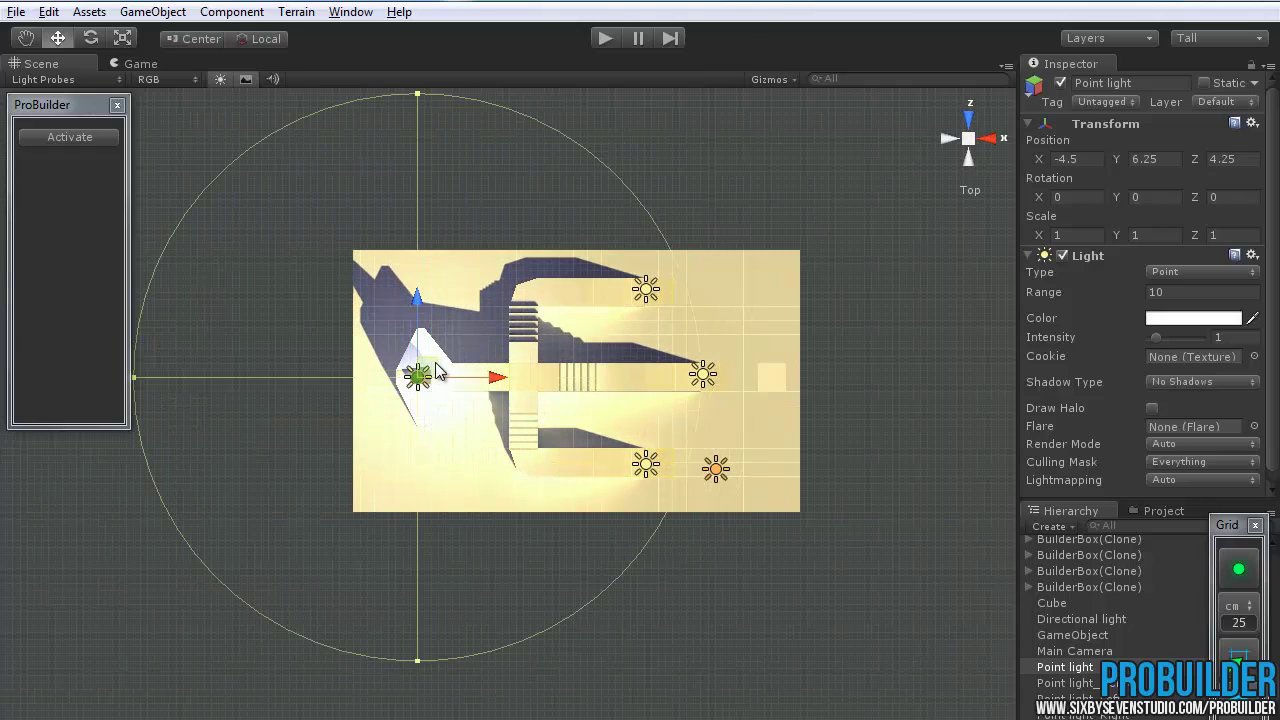
- Raise the point light above the tip of the tower to Y 7.5
left_click(981, 138)
left_click_drag(752, 263, 578, 392, "alt")
scroll(600, 365, "up", 5)
left_click_drag(648, 336, 651, 292)
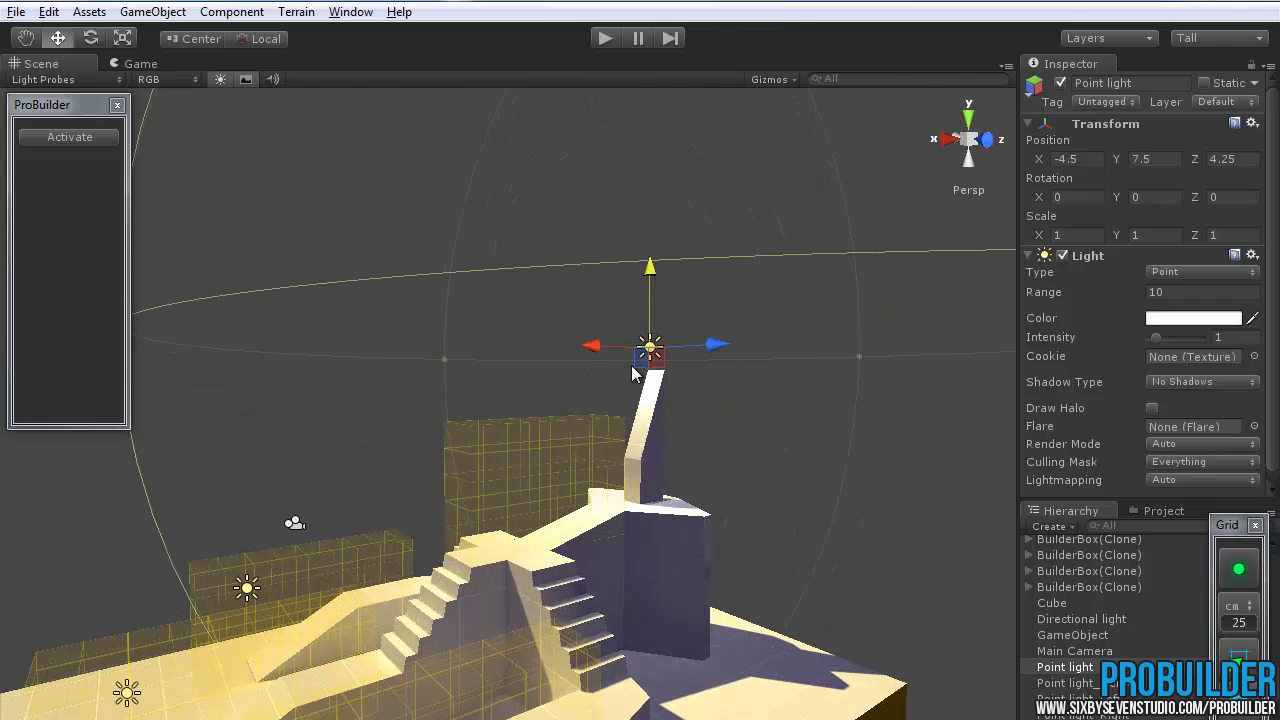
- Turn on Draw Halo for the point light, reduce its range to about 8.19, and deselect it
mouse_move(631, 365)
left_mouse_down("alt")
mouse_move(687, 433)
mouse_move(720, 440)
mouse_move(663, 443)
left_mouse_up("alt")
left_click(1152, 408)
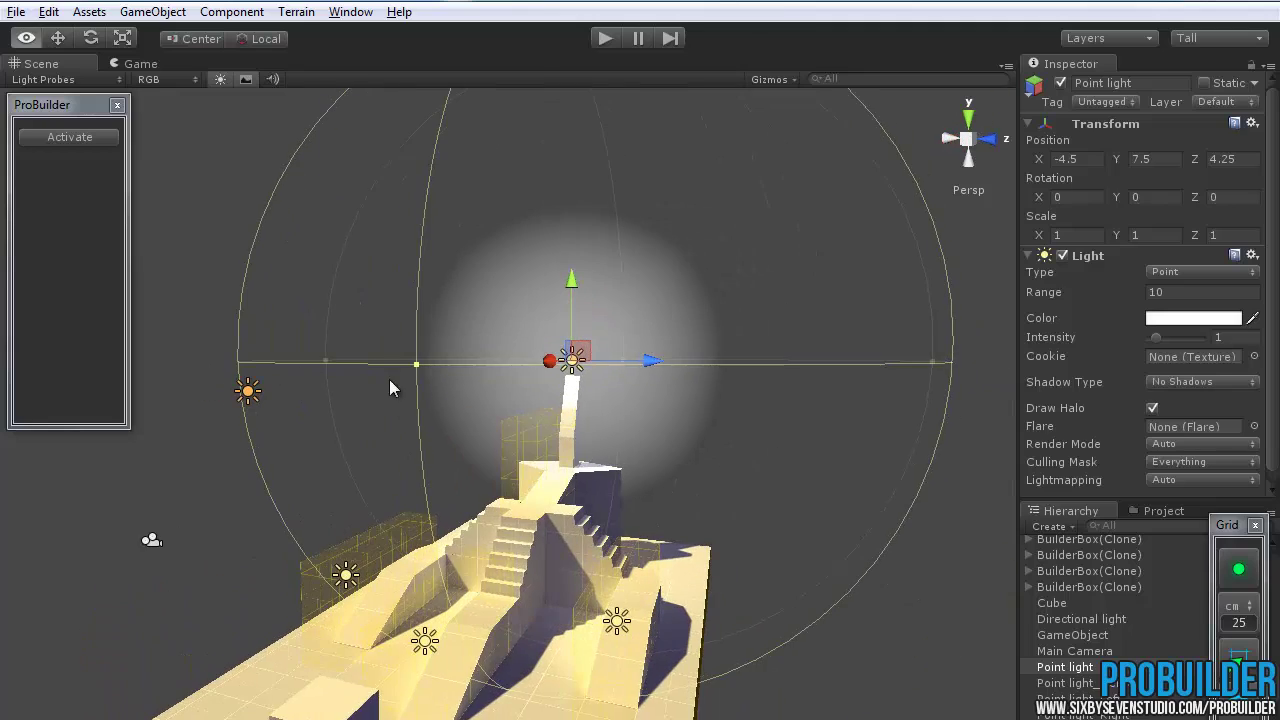
mouse_move(389, 380)
left_mouse_down("alt")
mouse_move(318, 316)
mouse_move(442, 340)
left_mouse_up("alt")
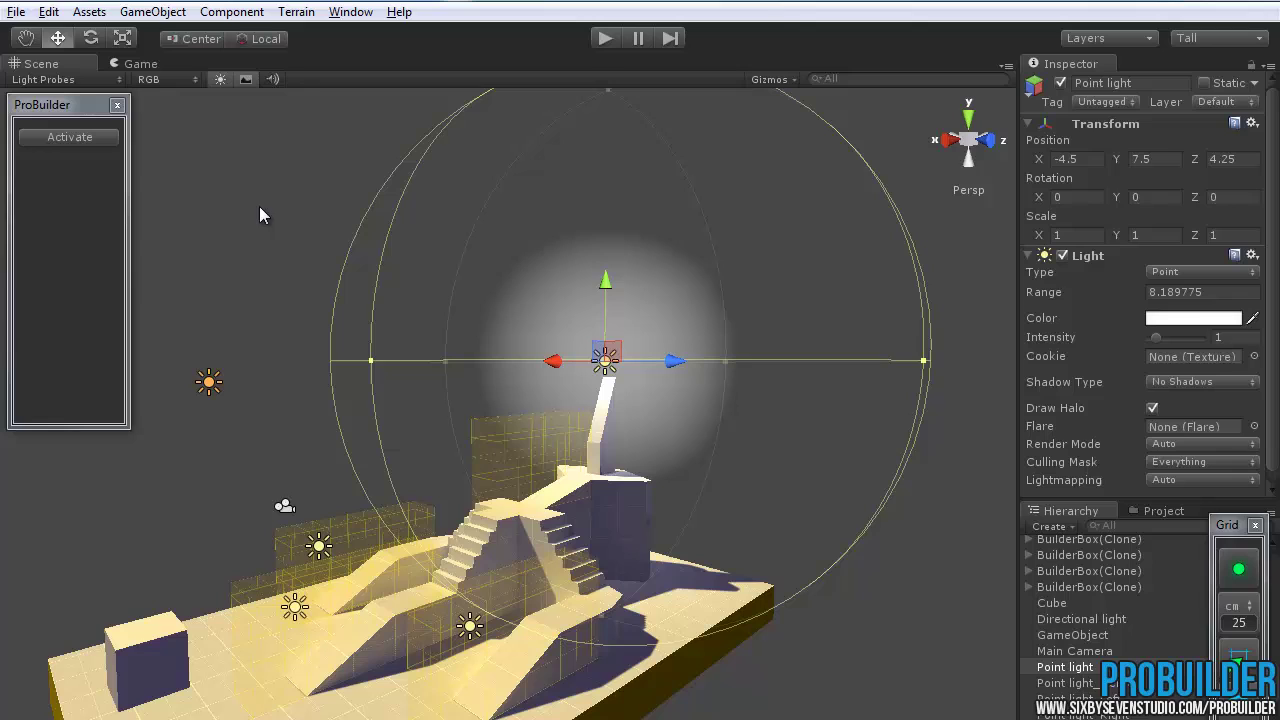
left_click(277, 268)
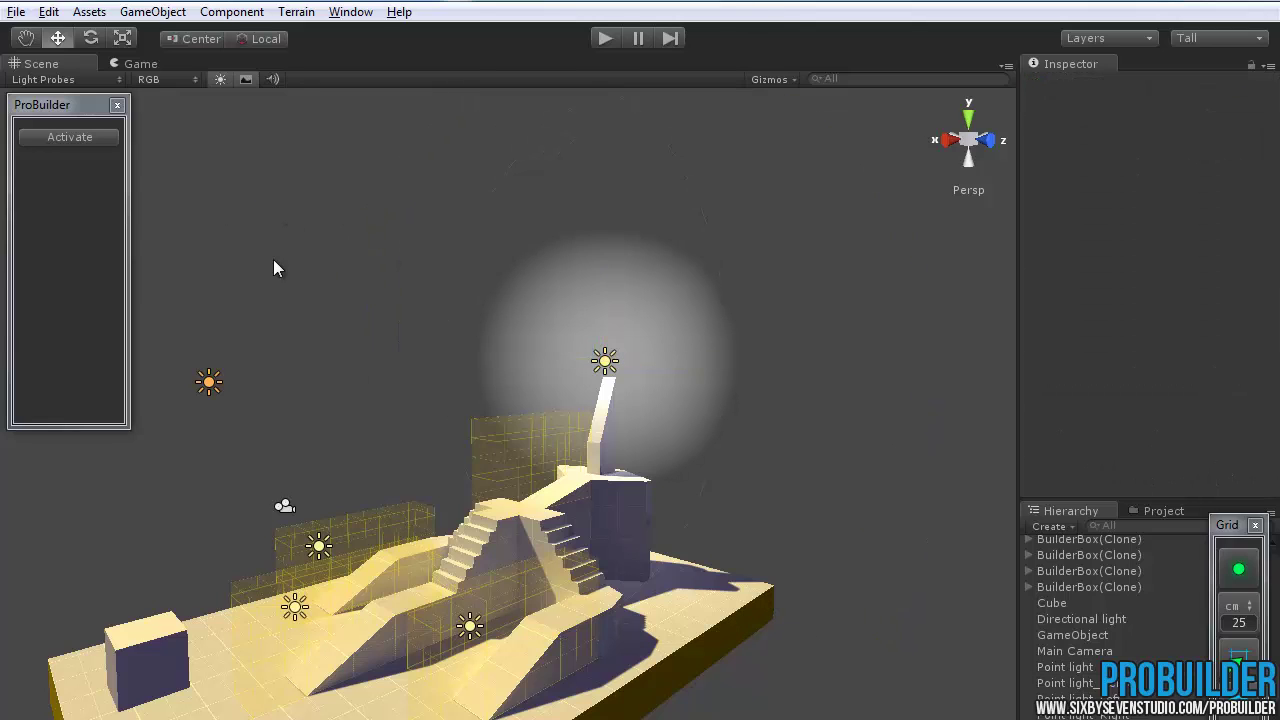
- Assign the new point light as the Target Light of the upper trigger box's Trigger script, and deselect the box
left_click(489, 441)
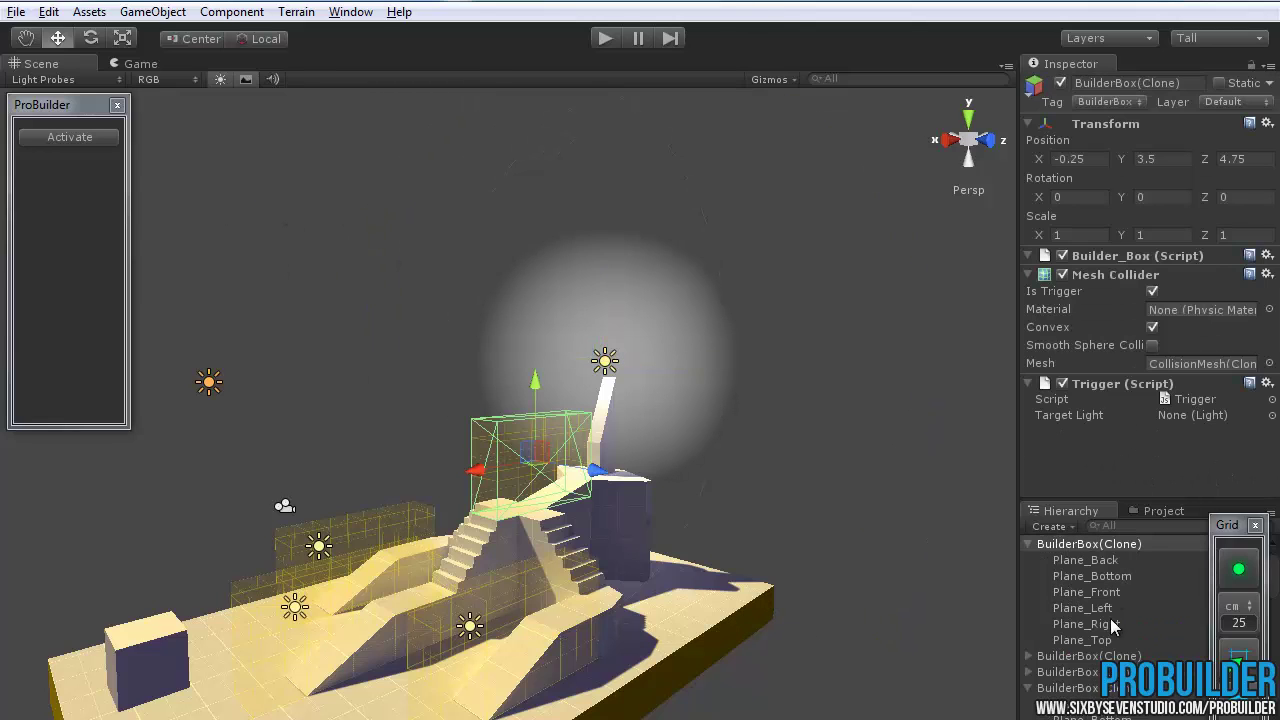
scroll(1117, 628, "down", 5)
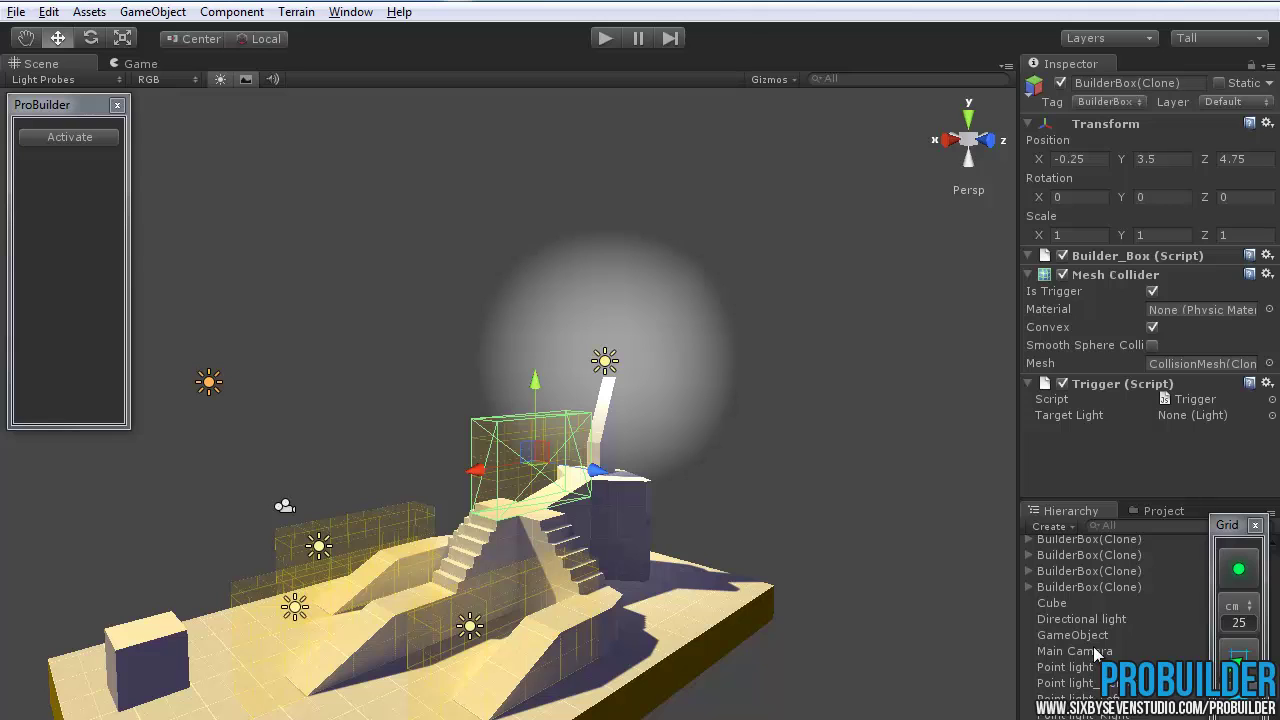
left_click_drag(1080, 670, 1170, 418)
mouse_move(730, 392)
left_mouse_down("alt")
mouse_move(675, 440)
mouse_move(685, 379)
left_mouse_up("alt")
scroll(685, 379, "up", 3)
left_click(497, 215)
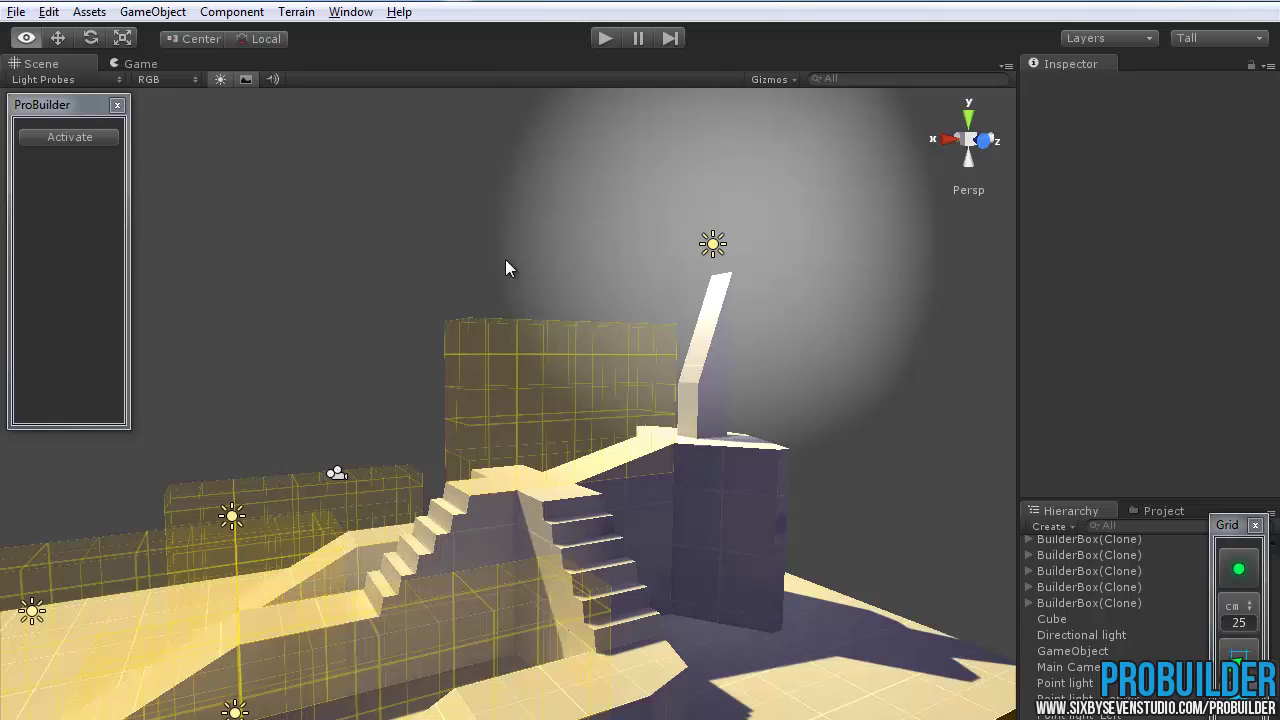
- Play the scene and examine the cube and the halo point light above the tower in the Scene view
left_click_drag(505, 259, 591, 327, "alt")
scroll(582, 376, "down", 3)
middle_click_drag(531, 352, 628, 297)
scroll(628, 297, "down", 2)
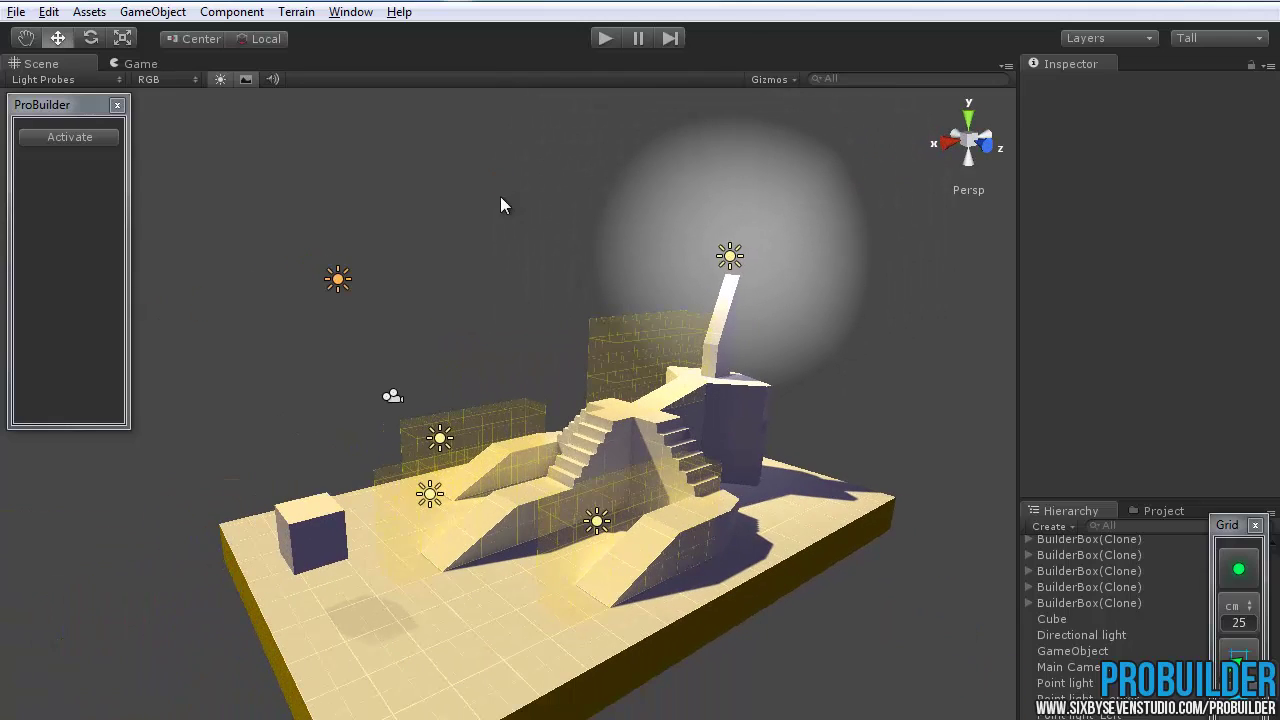
left_click(606, 39)
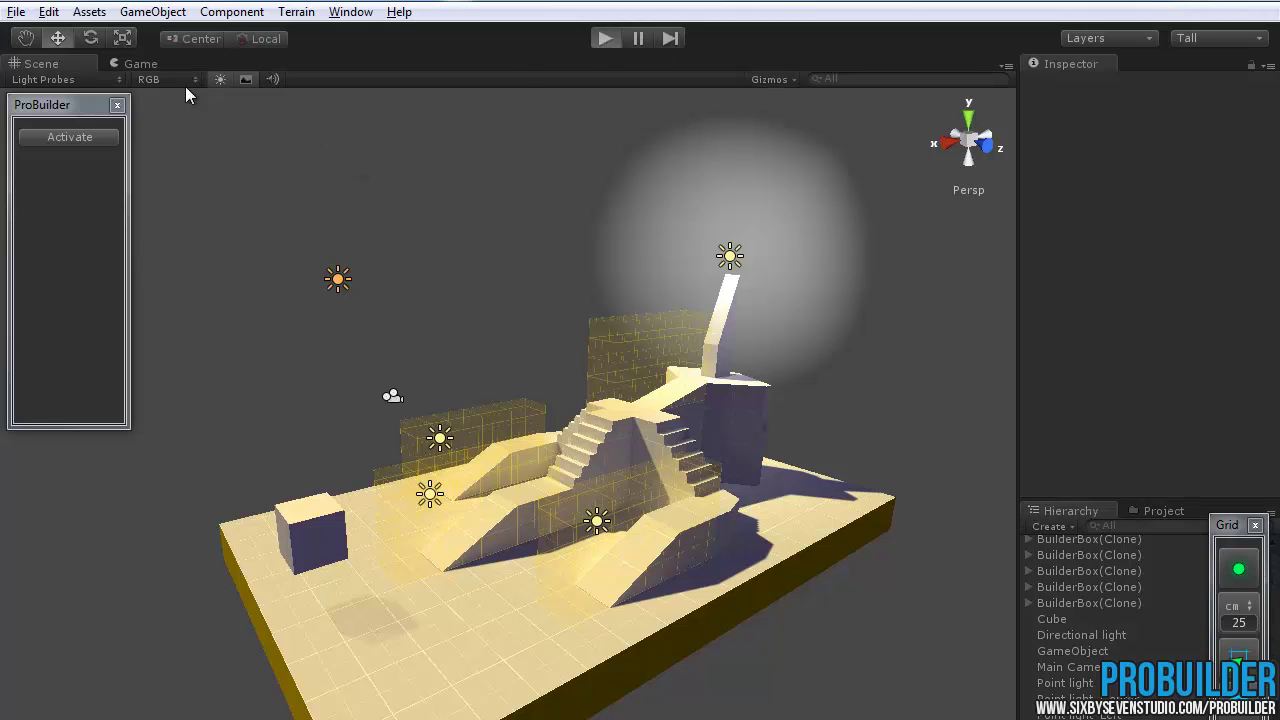
left_click(326, 537)
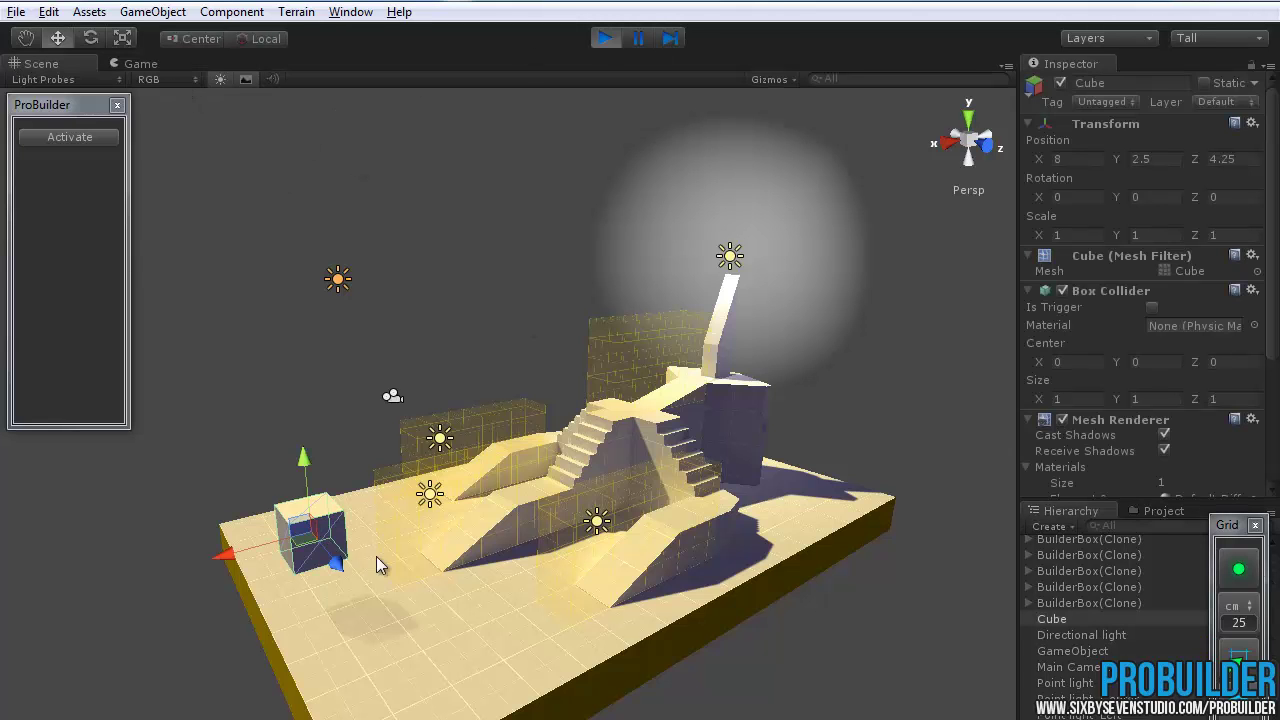
left_click_drag(376, 556, 343, 508, "alt")
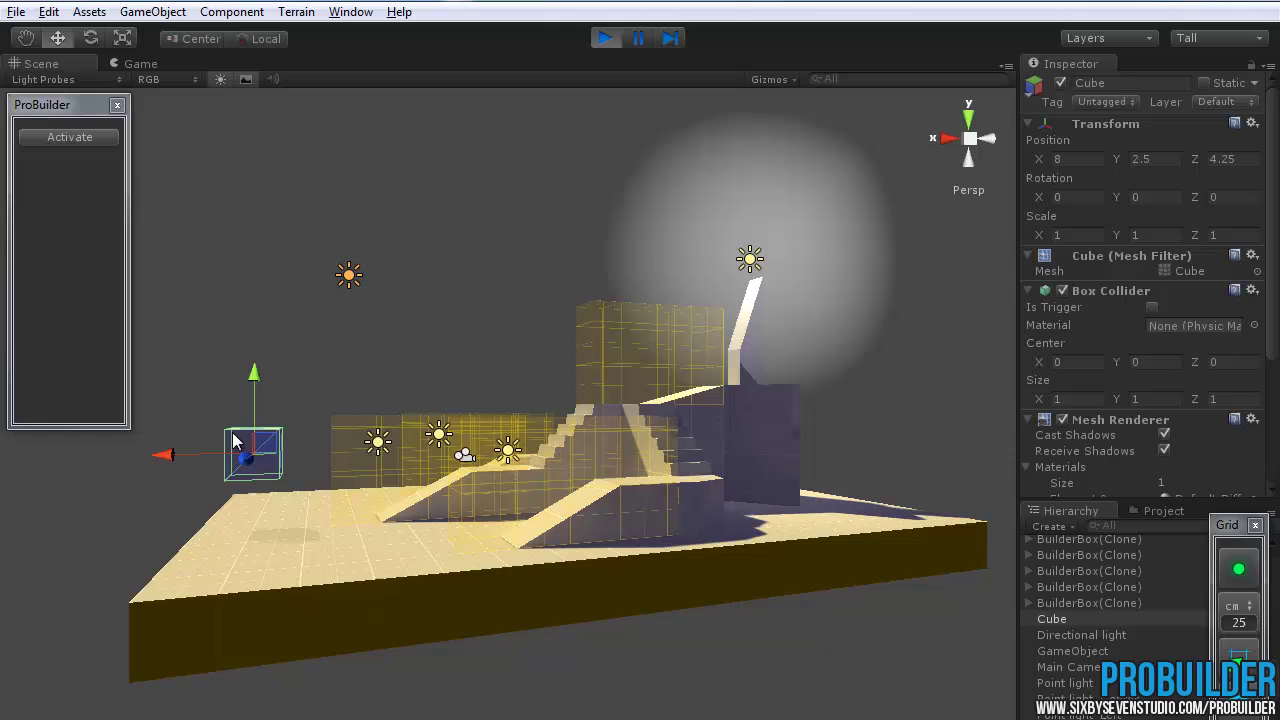
left_click(770, 196)
left_click(749, 259)
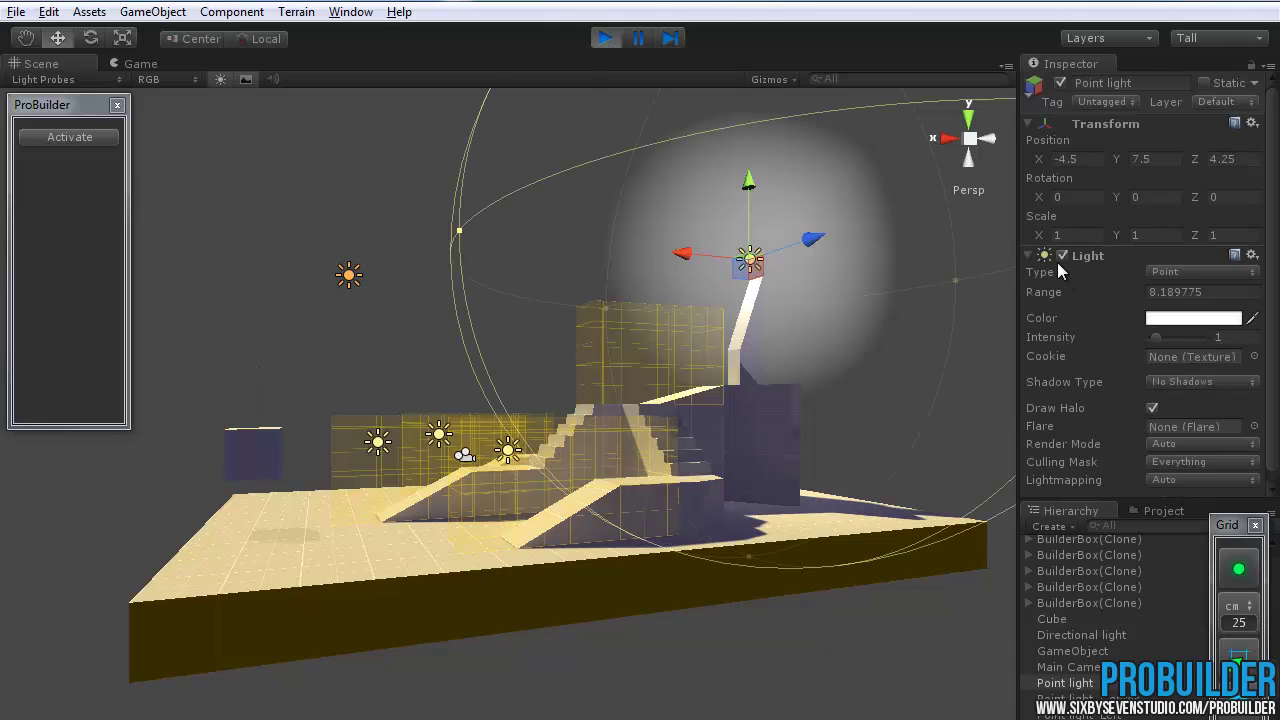
- Test the triggers by moving the cube in X and Y towards the zones, and stop playing the scene
left_click(297, 410)
left_click(265, 452)
left_click_drag(268, 450, 370, 376, "alt")
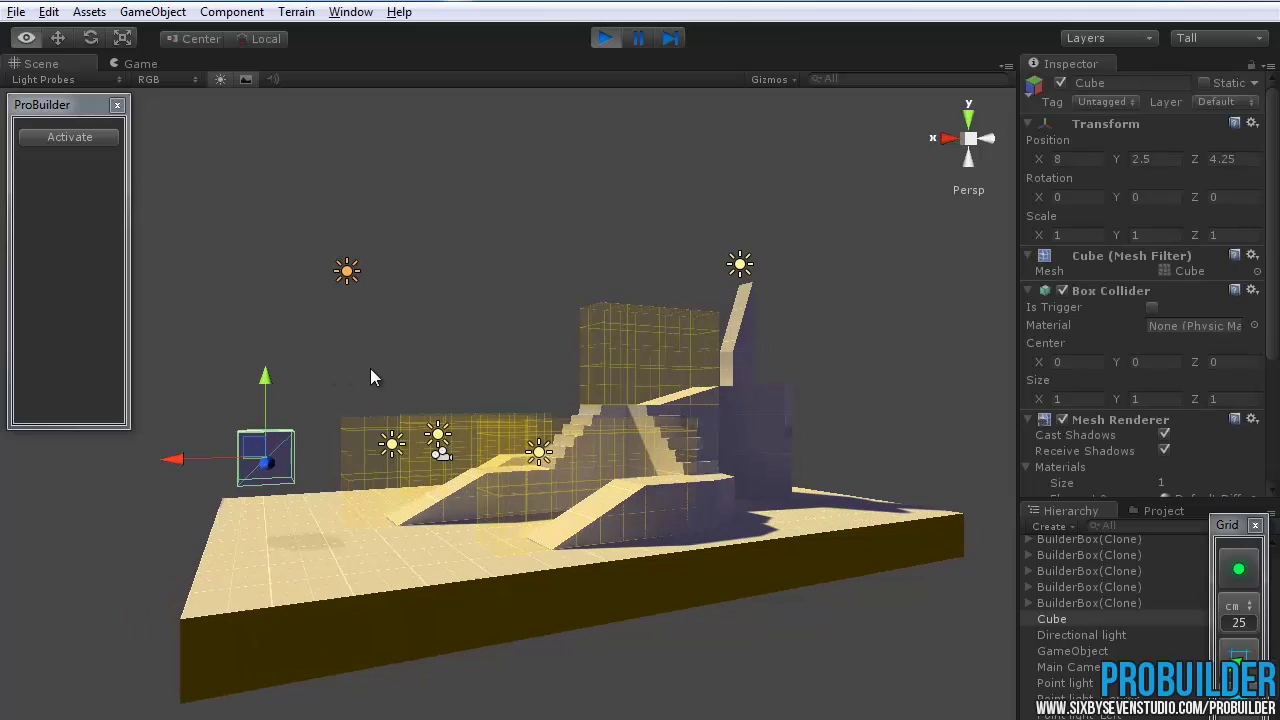
left_click_drag(253, 443, 640, 243)
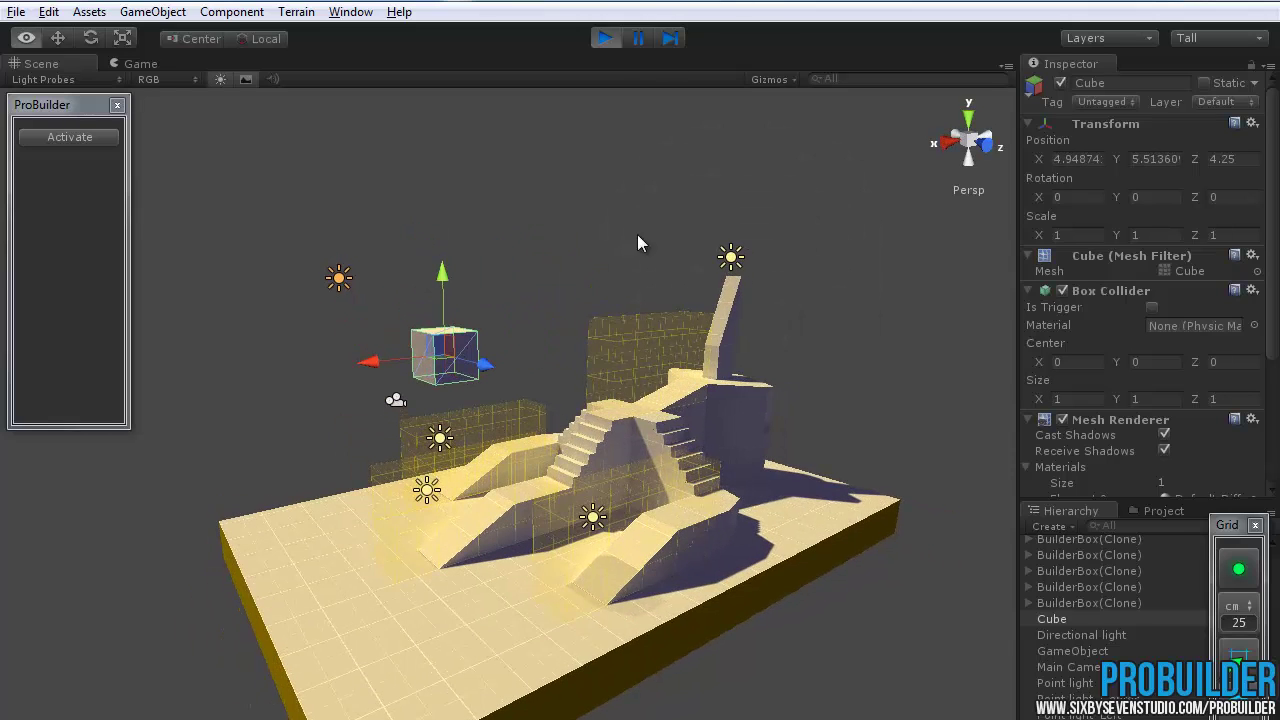
left_click(608, 37)
- Activate ProBuilder and toggle the visibility of the trigger zones several times, leaving them hidden
left_click_drag(558, 245, 630, 457, "alt")
left_click_drag(672, 341, 540, 366, "alt")
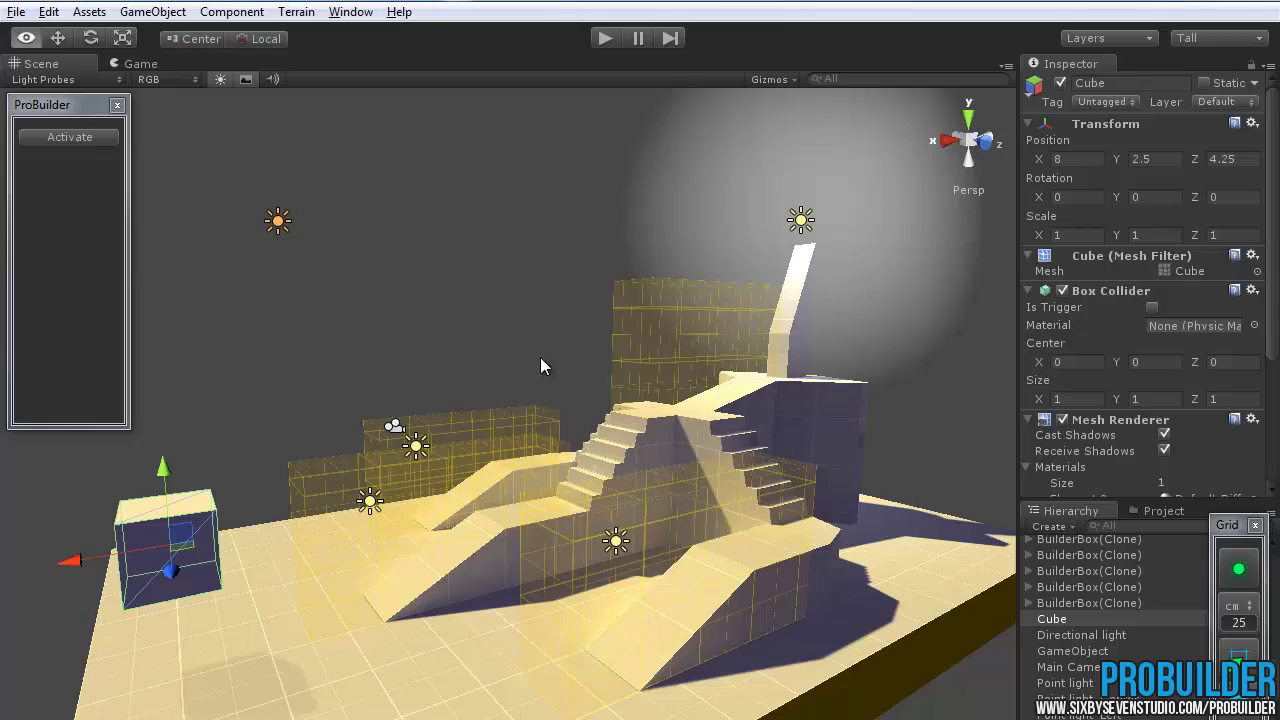
left_click(83, 137)
left_click_drag(335, 324, 390, 432, "alt")
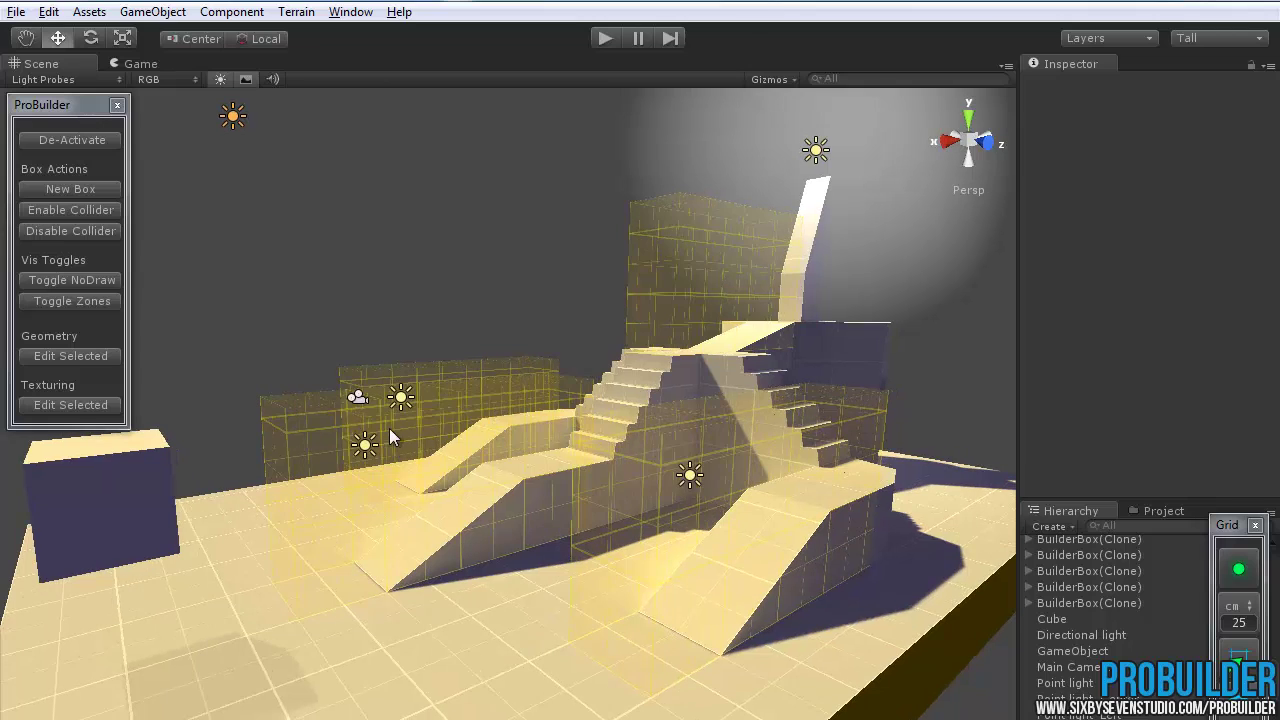
left_click(95, 300)
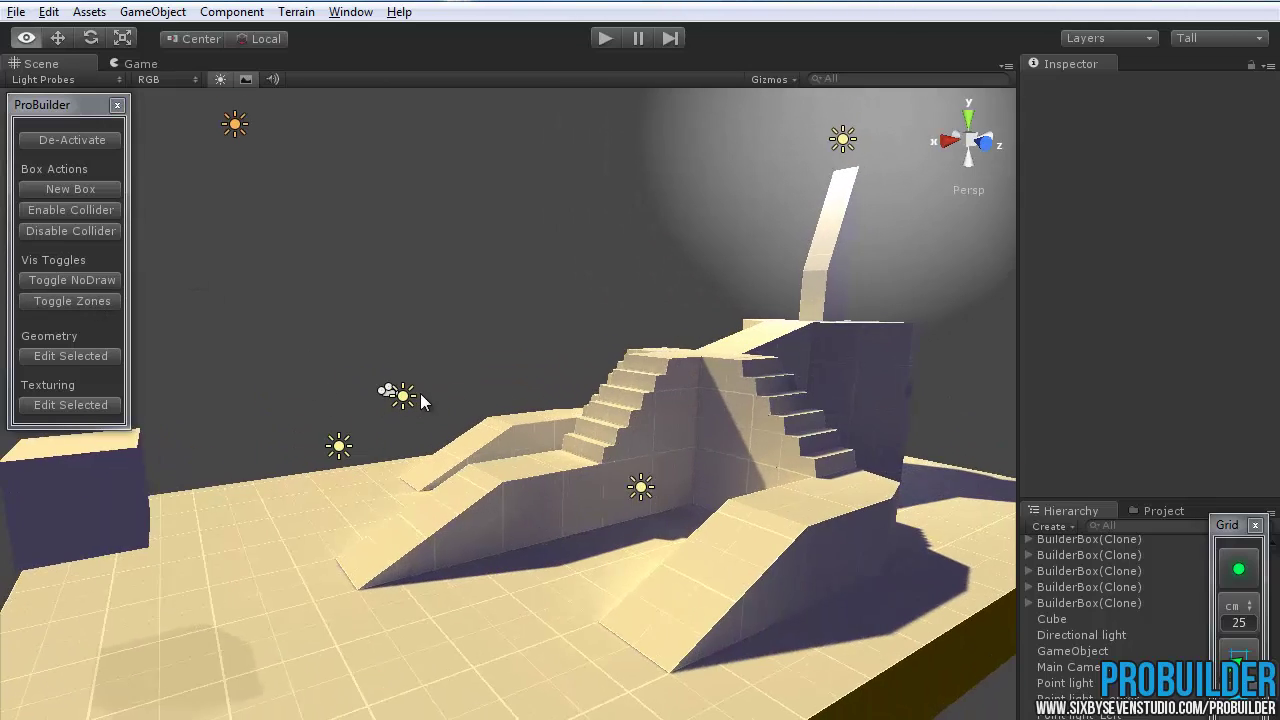
left_click(99, 304)
left_click_drag(175, 321, 366, 361, "alt")
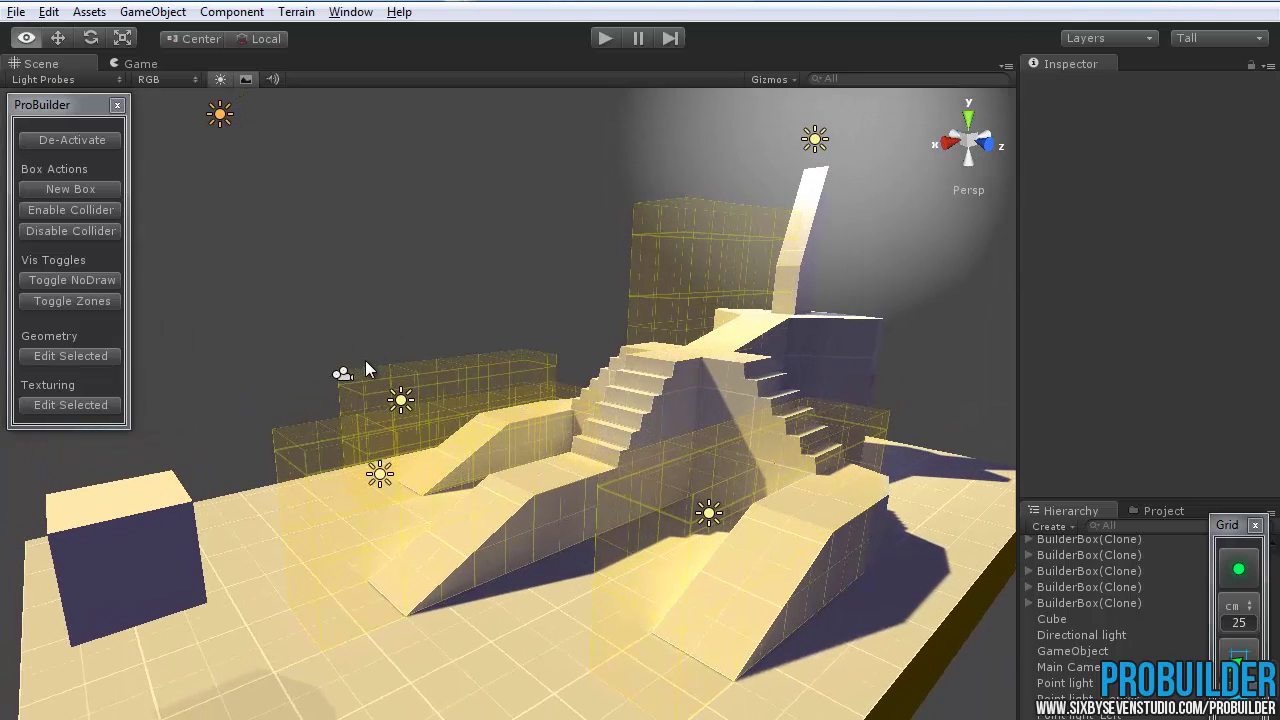
left_click(94, 300)
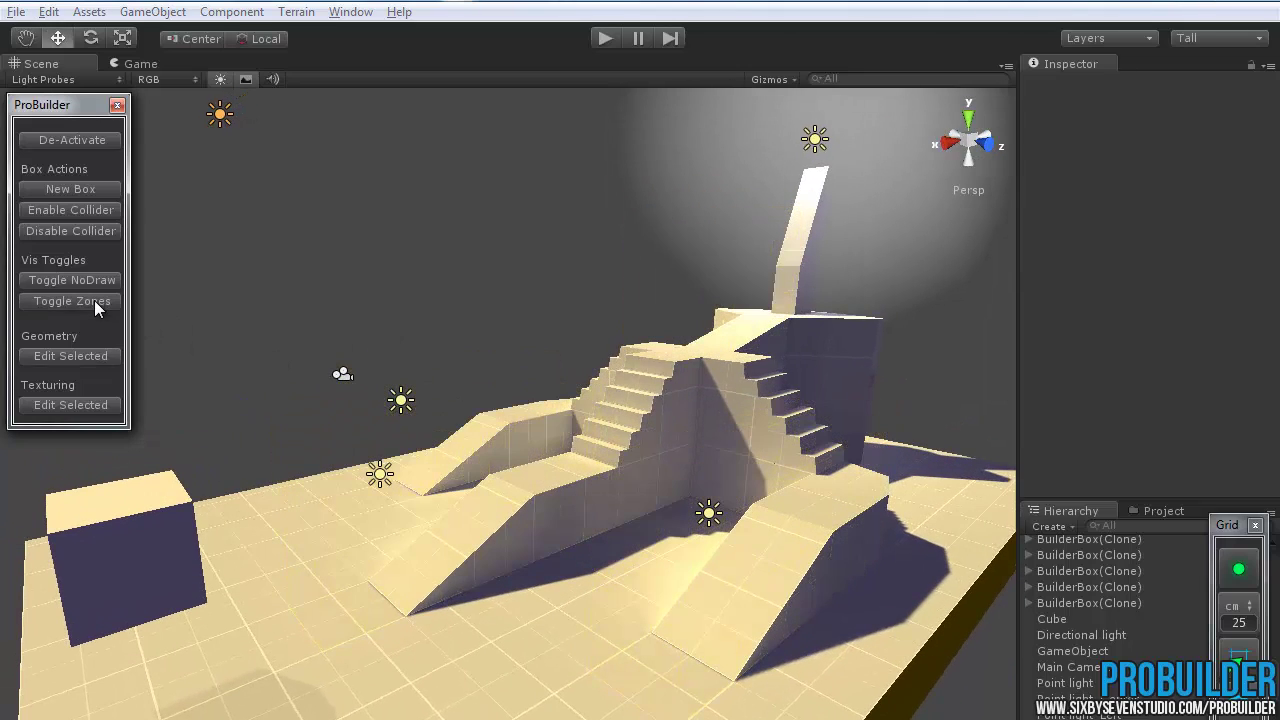
left_click(94, 300)
left_click(94, 300)
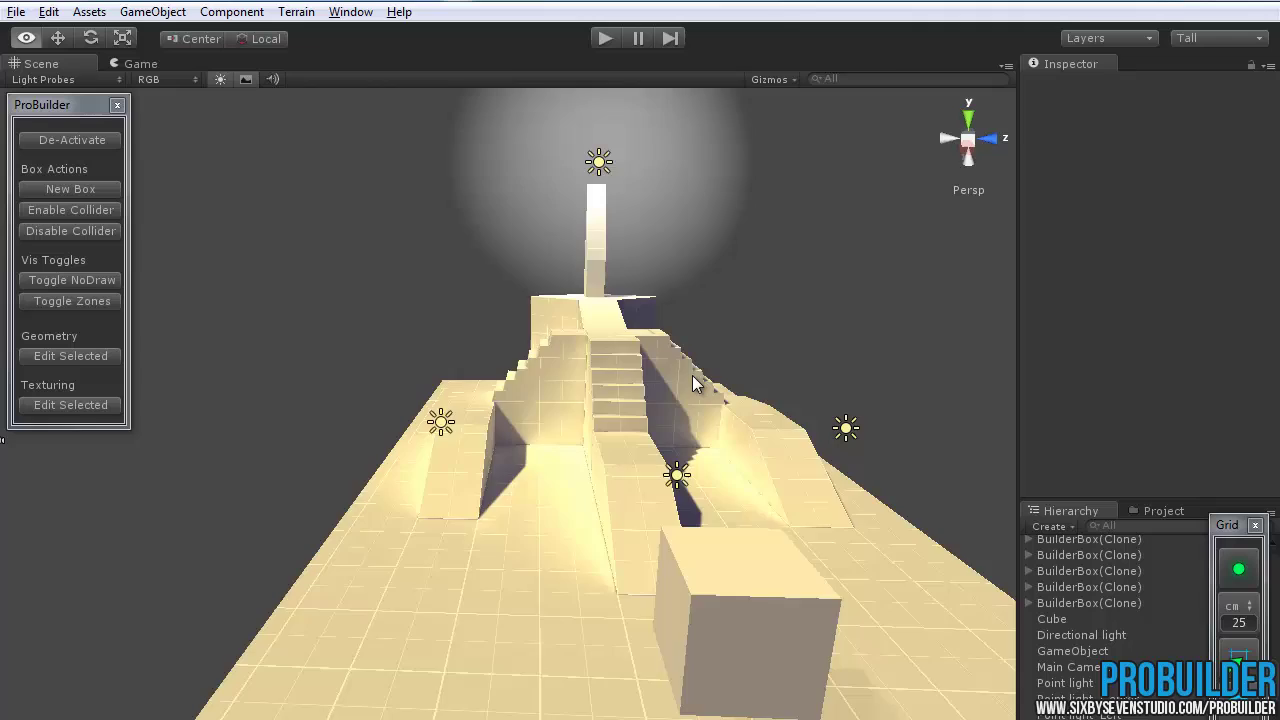
- Play the scene with the zones hidden, test the triggers with the cube in the Scene view with ProBuilder deactivated, and stop playing
scroll(576, 367, "down", 5)
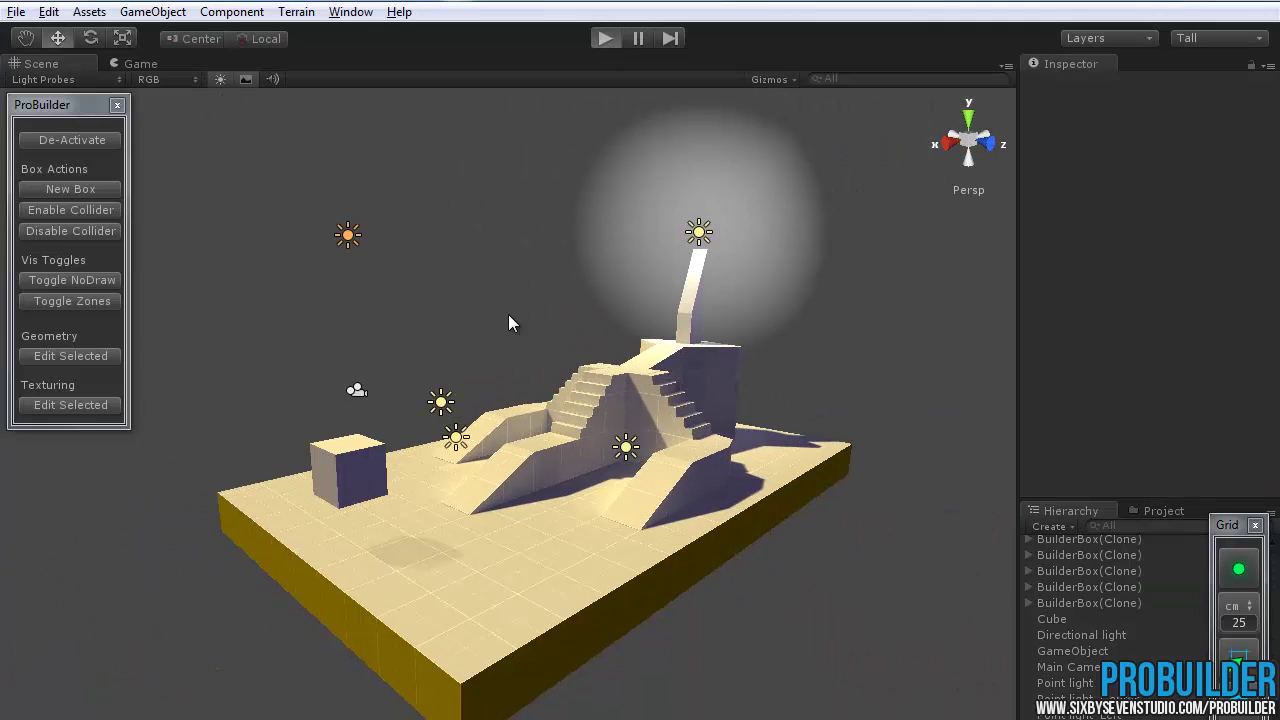
key("ctrl+p")
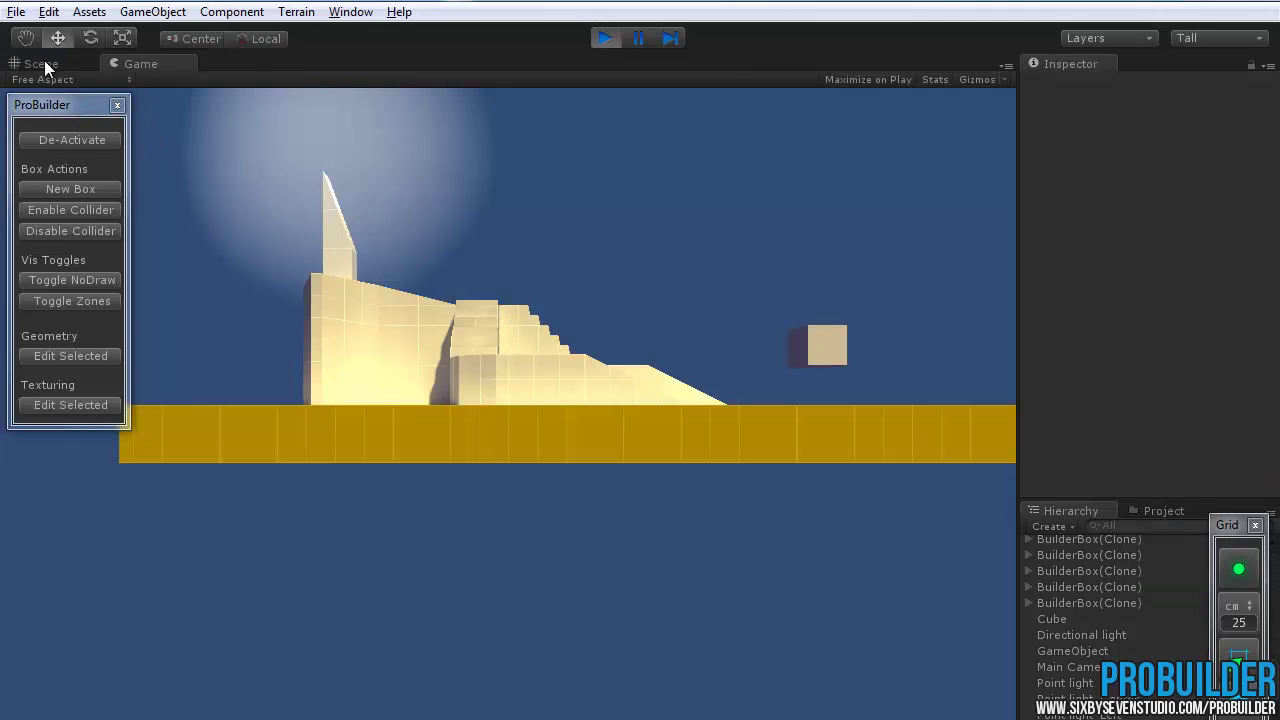
left_click(44, 63)
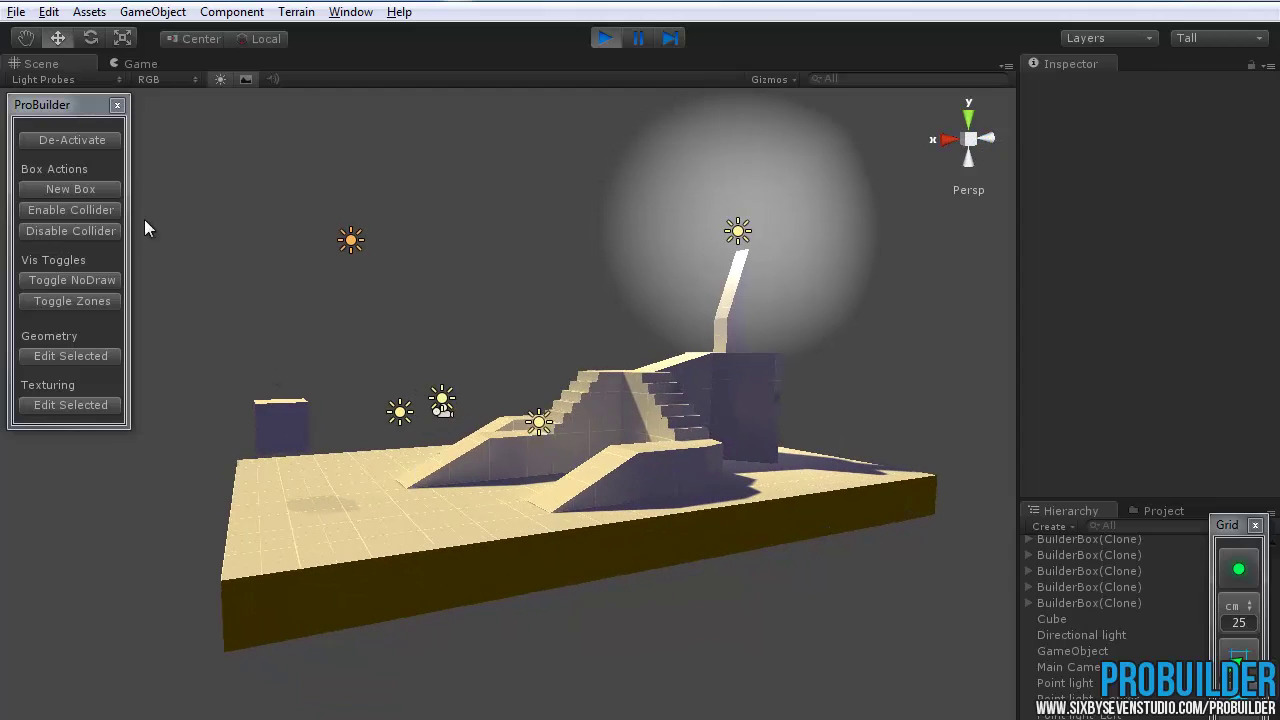
left_click(70, 140)
left_click(283, 426)
left_click_drag(283, 426, 343, 295, "alt")
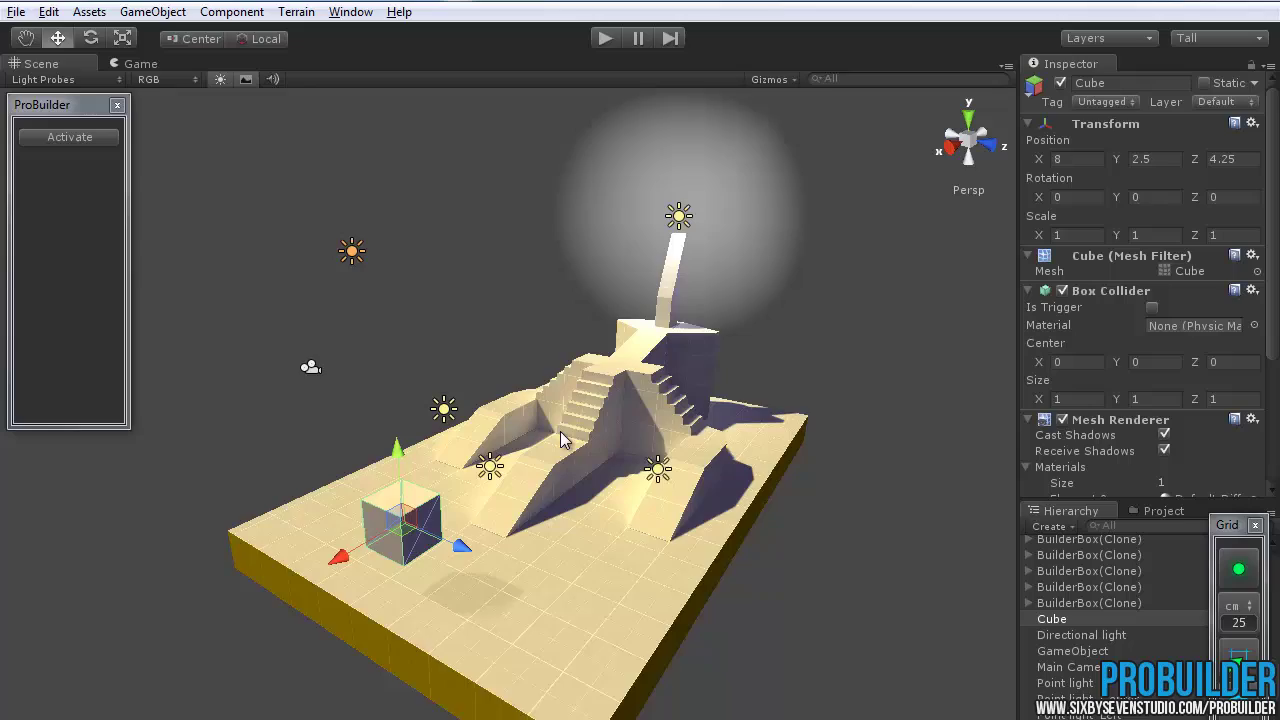
scroll(557, 436, "up", 2)
mouse_move(543, 434)
left_mouse_down("alt")
mouse_move(487, 425)
mouse_move(804, 454)
mouse_move(453, 441)
left_mouse_up("alt")
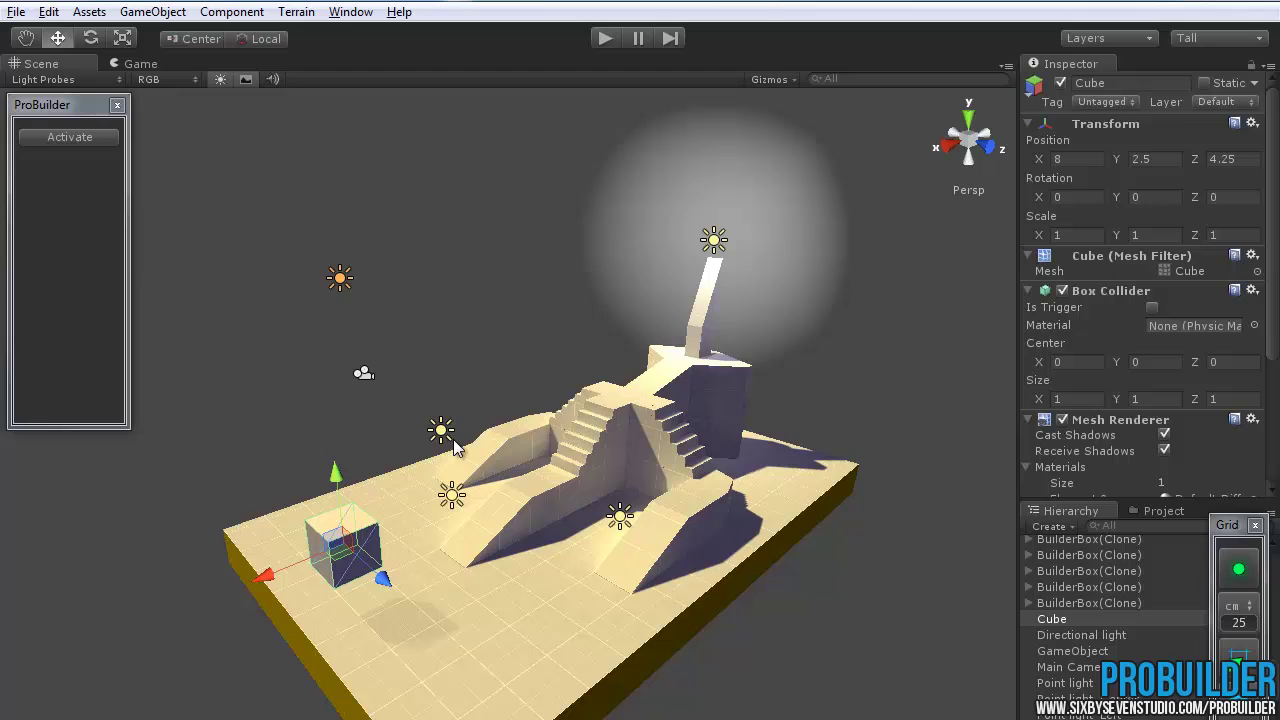
left_click_drag(666, 480, 592, 508)
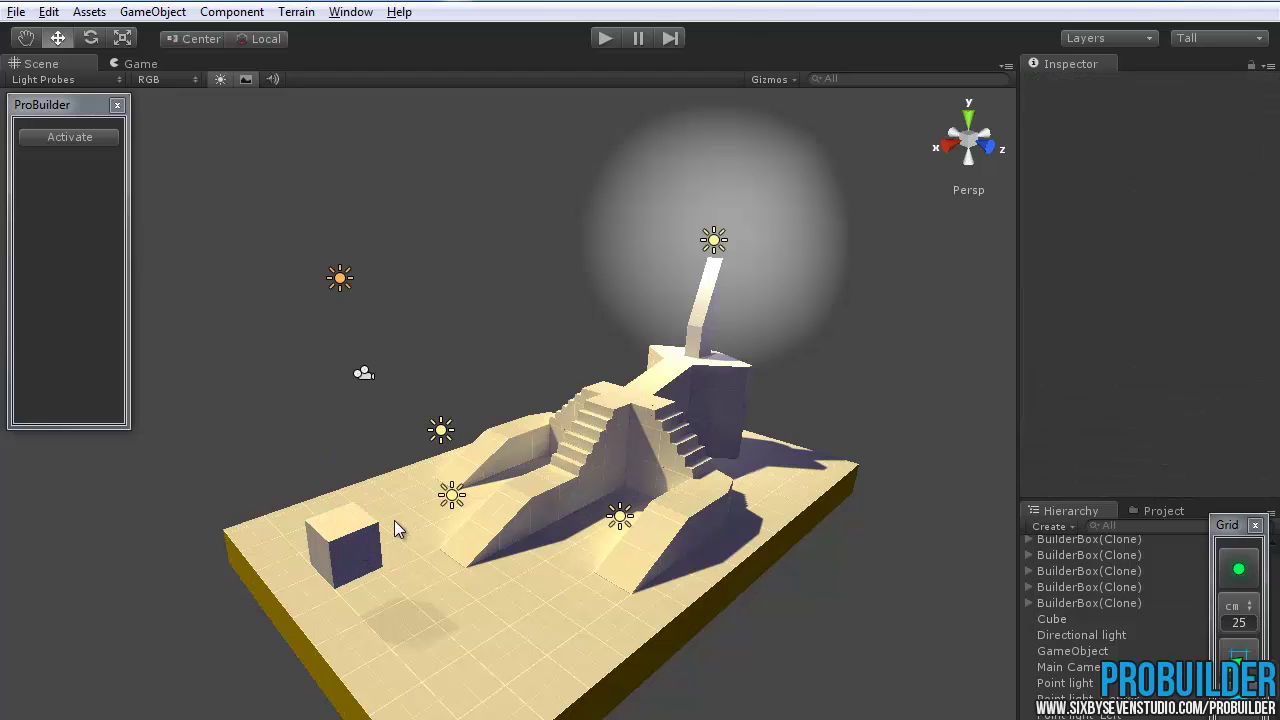
- Activate ProBuilder, toggle the NoDraw faces off and back on, and show the trigger zones
left_click(69, 137)
left_click(80, 282)
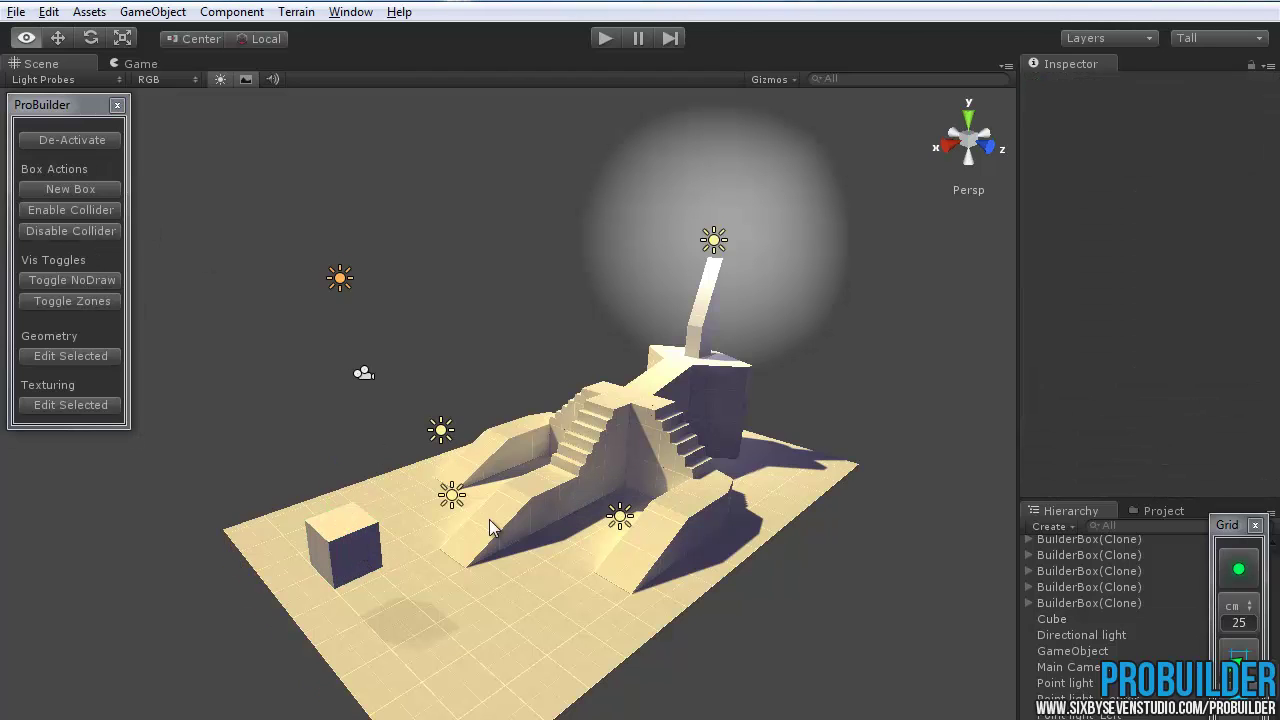
left_click_drag(489, 519, 524, 460, "alt")
left_click(104, 300)
left_click(90, 303)
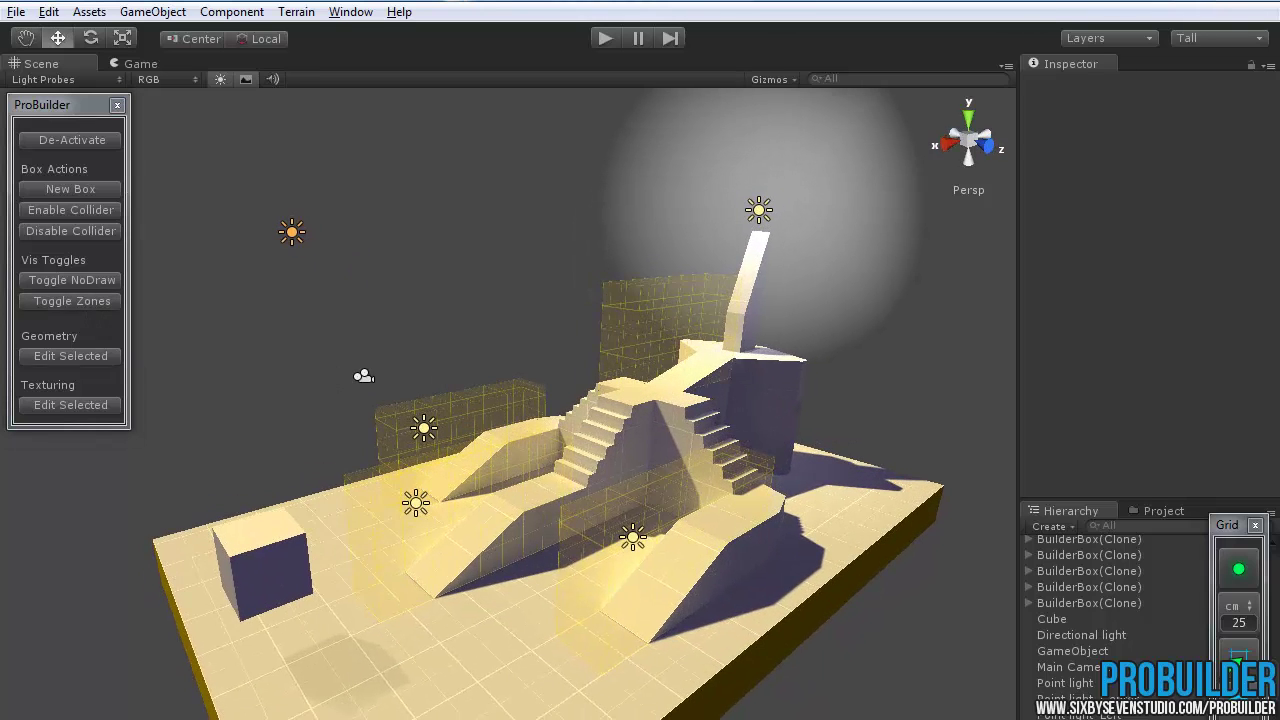